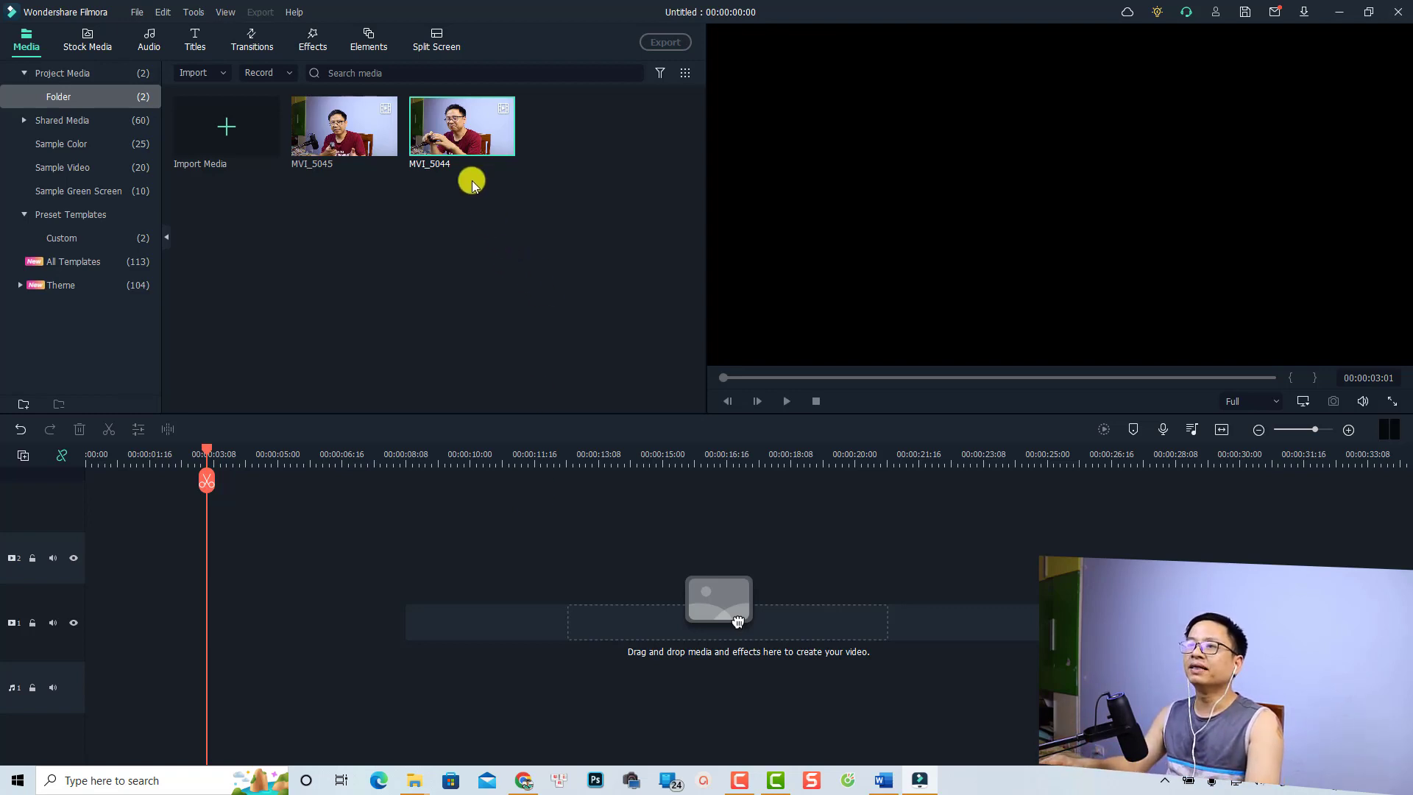
Step: Place the MVI_5044 clip at the start of the first video track
{"action": "mouse_move", "coordinate": [451, 154]}
{"action": "left_click_drag", "start_coordinate": [452, 154], "coordinate": [95, 633]}
{"action": "scroll", "coordinate": [390, 663], "scroll_direction": "down", "scroll_amount": 3}
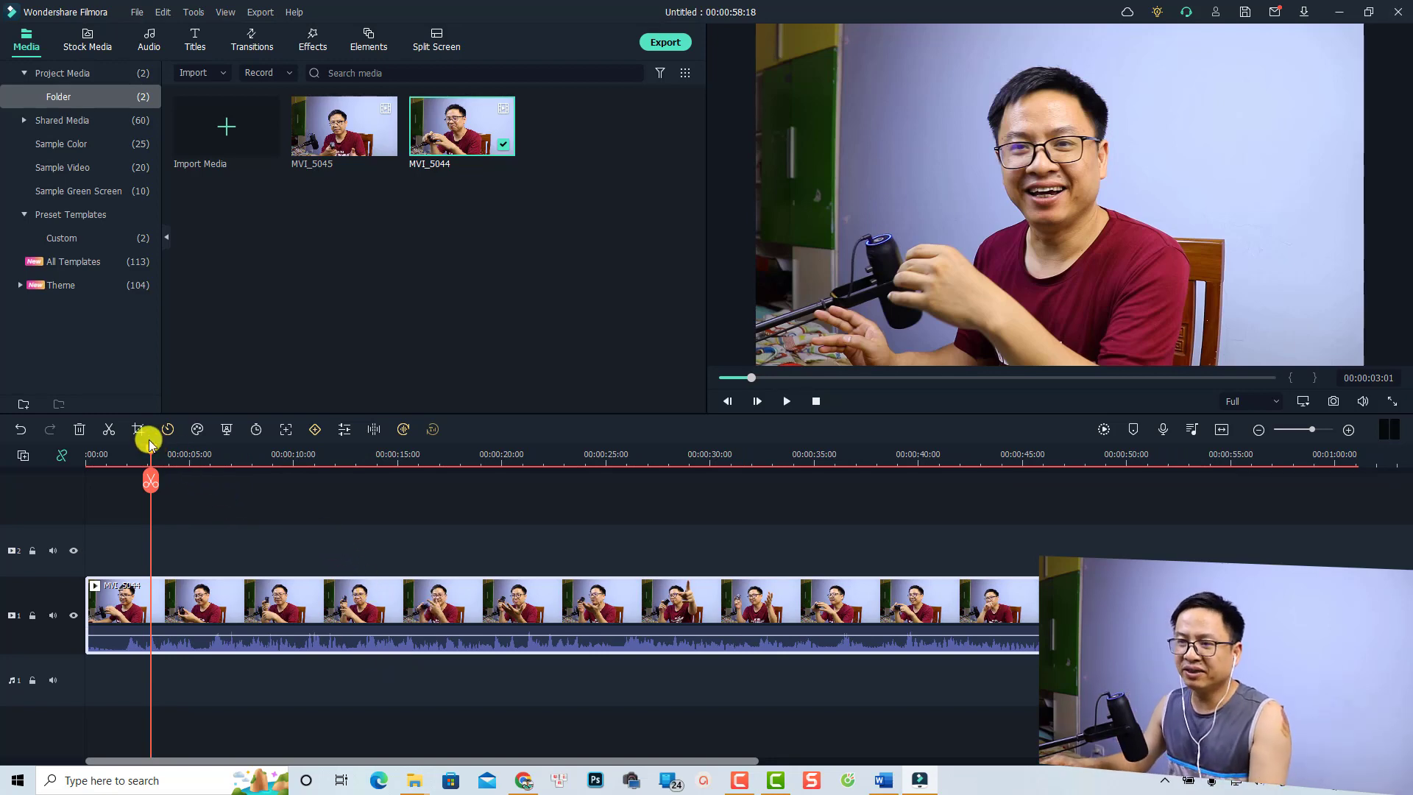
Step: Play the MVI_5044 clip from about 1:17 (seconds:frames) to hear its original audio level
{"action": "left_click_drag", "start_coordinate": [149, 450], "coordinate": [122, 456]}
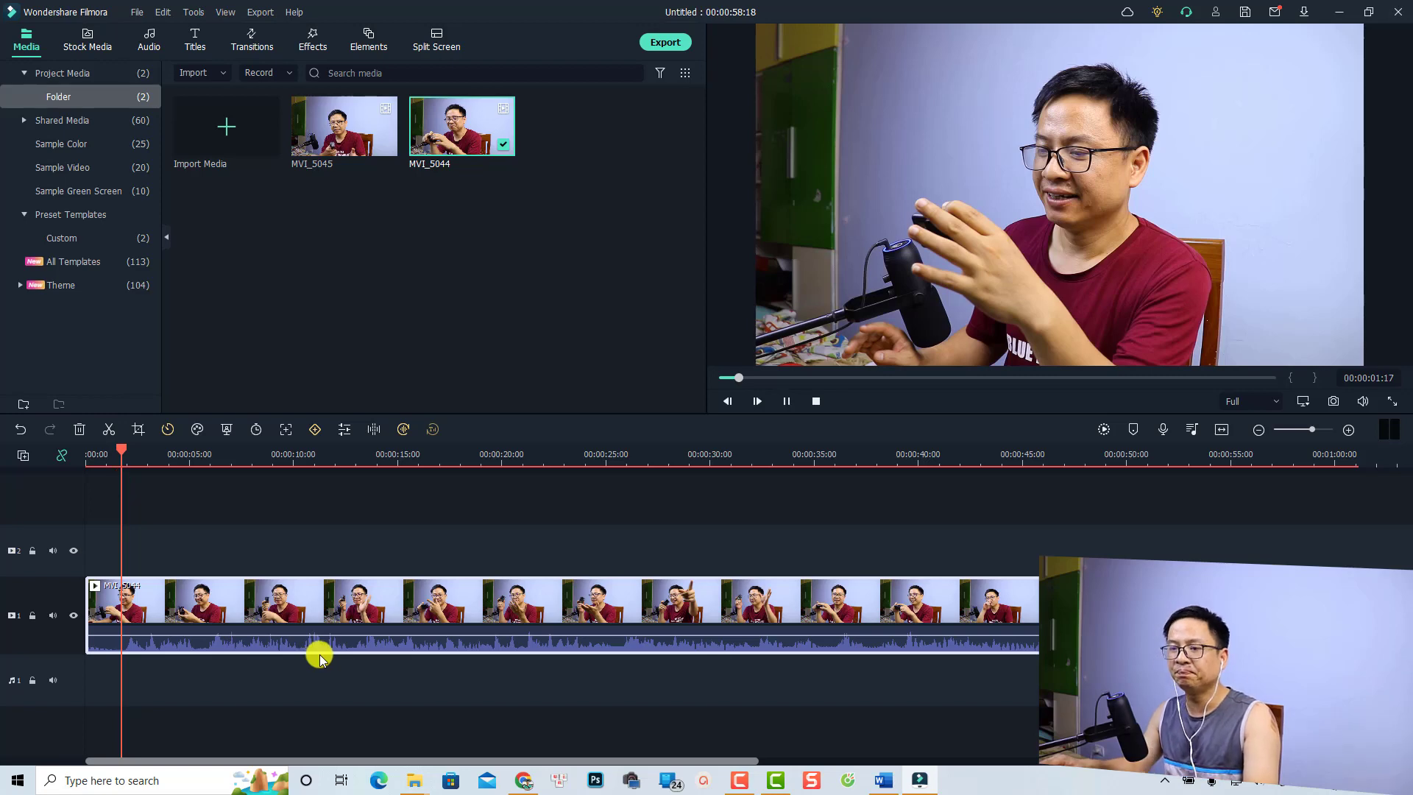
{"action": "key", "text": "space"}
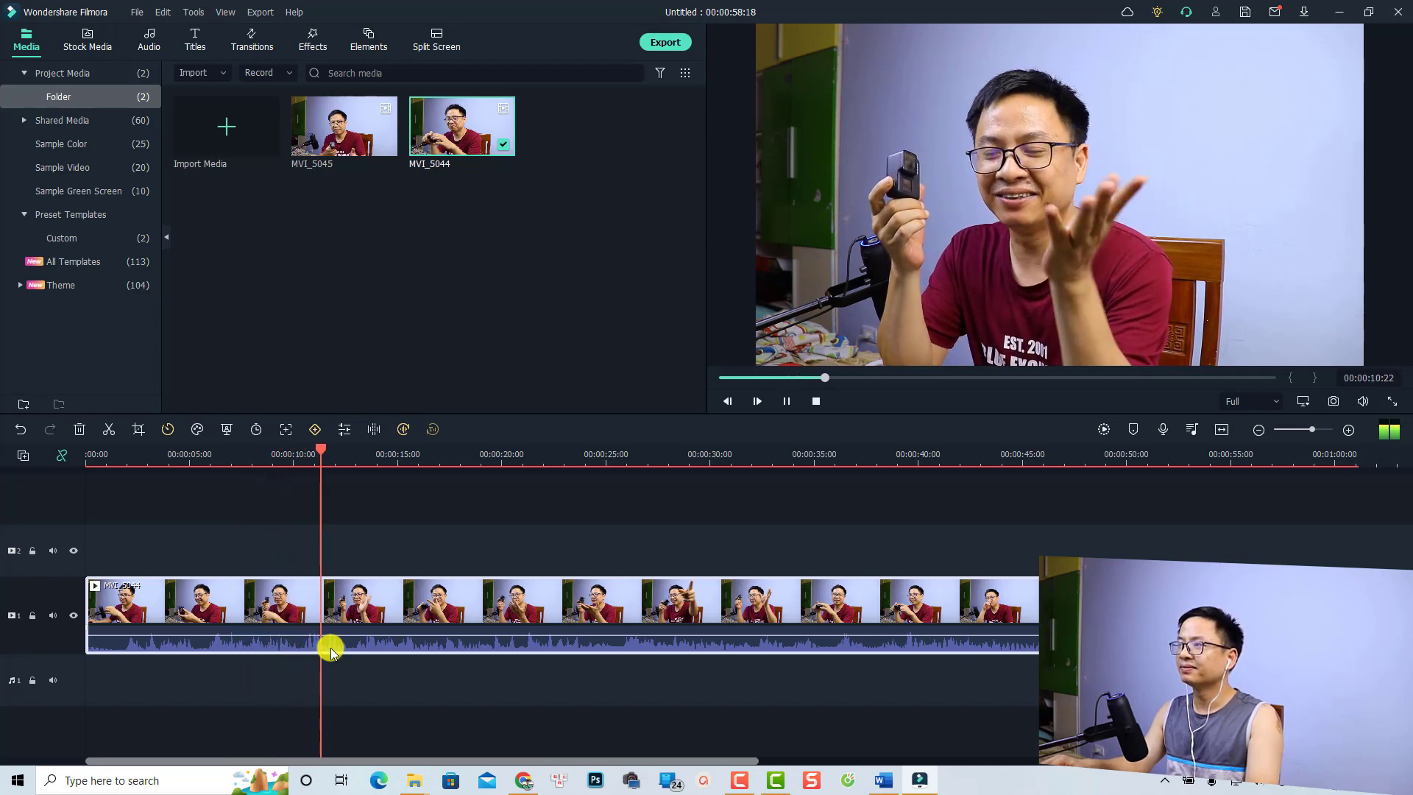
{"action": "key", "text": "space"}
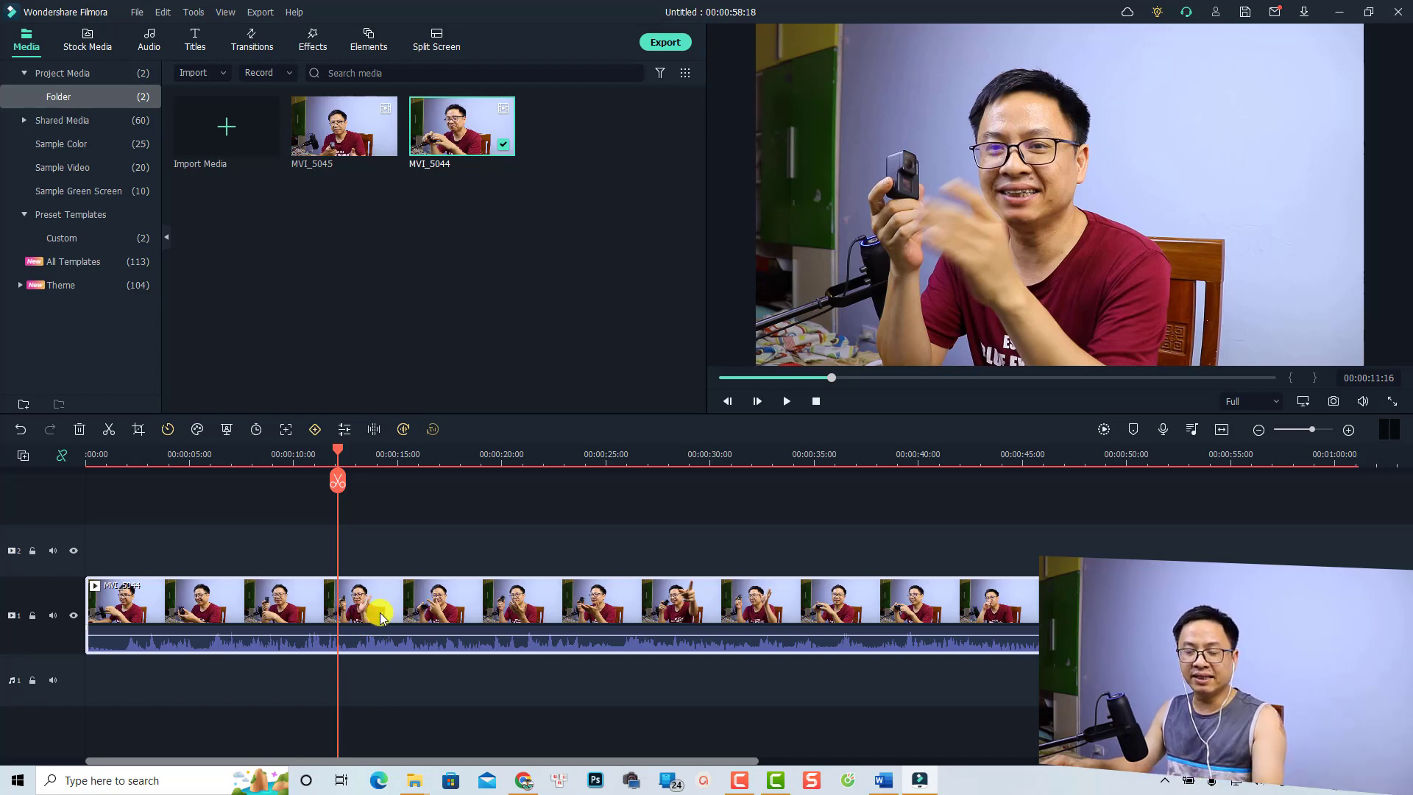
Step: Adjust the volume line of the MVI_5044 clip directly on the timeline and play a short stretch to compare
{"action": "mouse_move", "coordinate": [381, 634]}
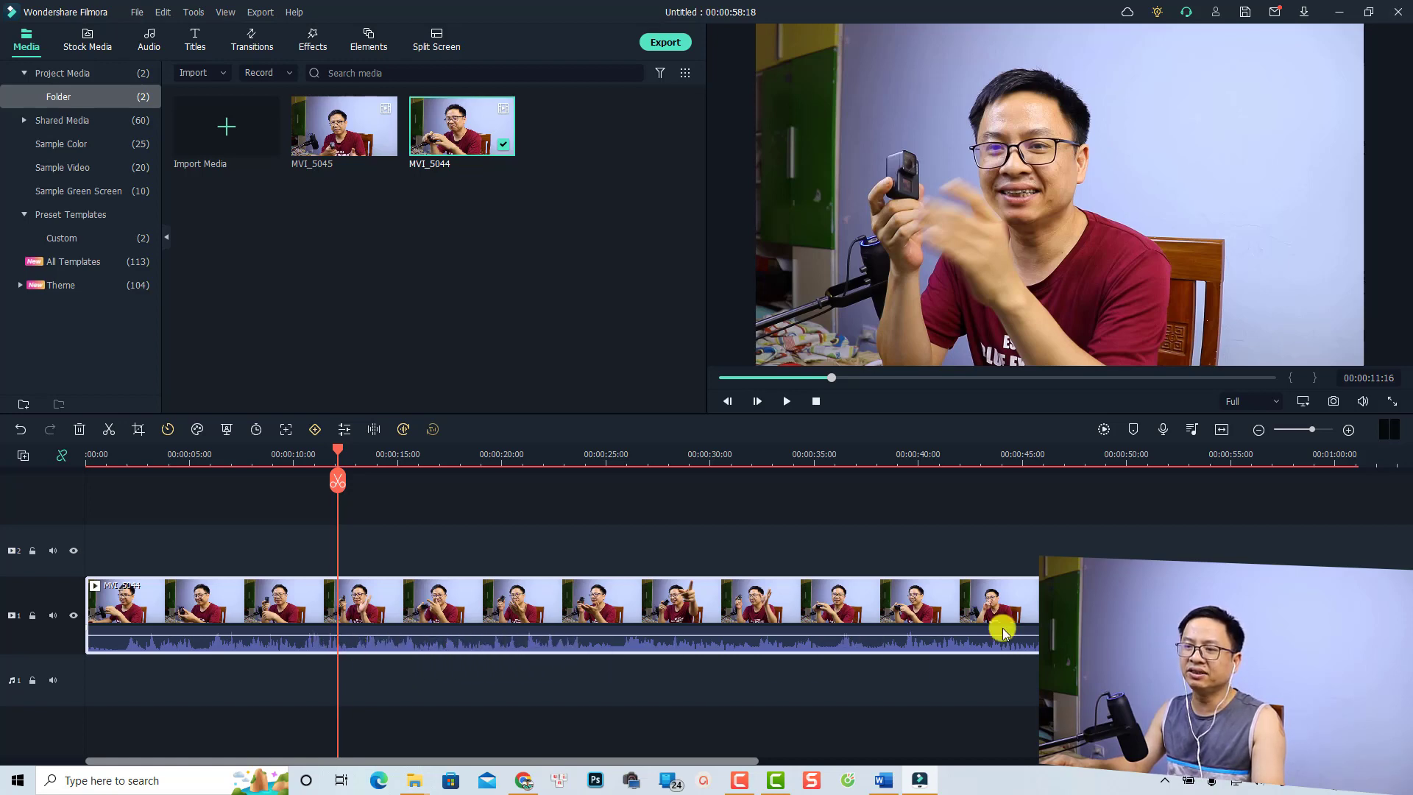
{"action": "left_click_drag", "start_coordinate": [385, 634], "coordinate": [421, 636]}
{"action": "mouse_move", "coordinate": [422, 641]}
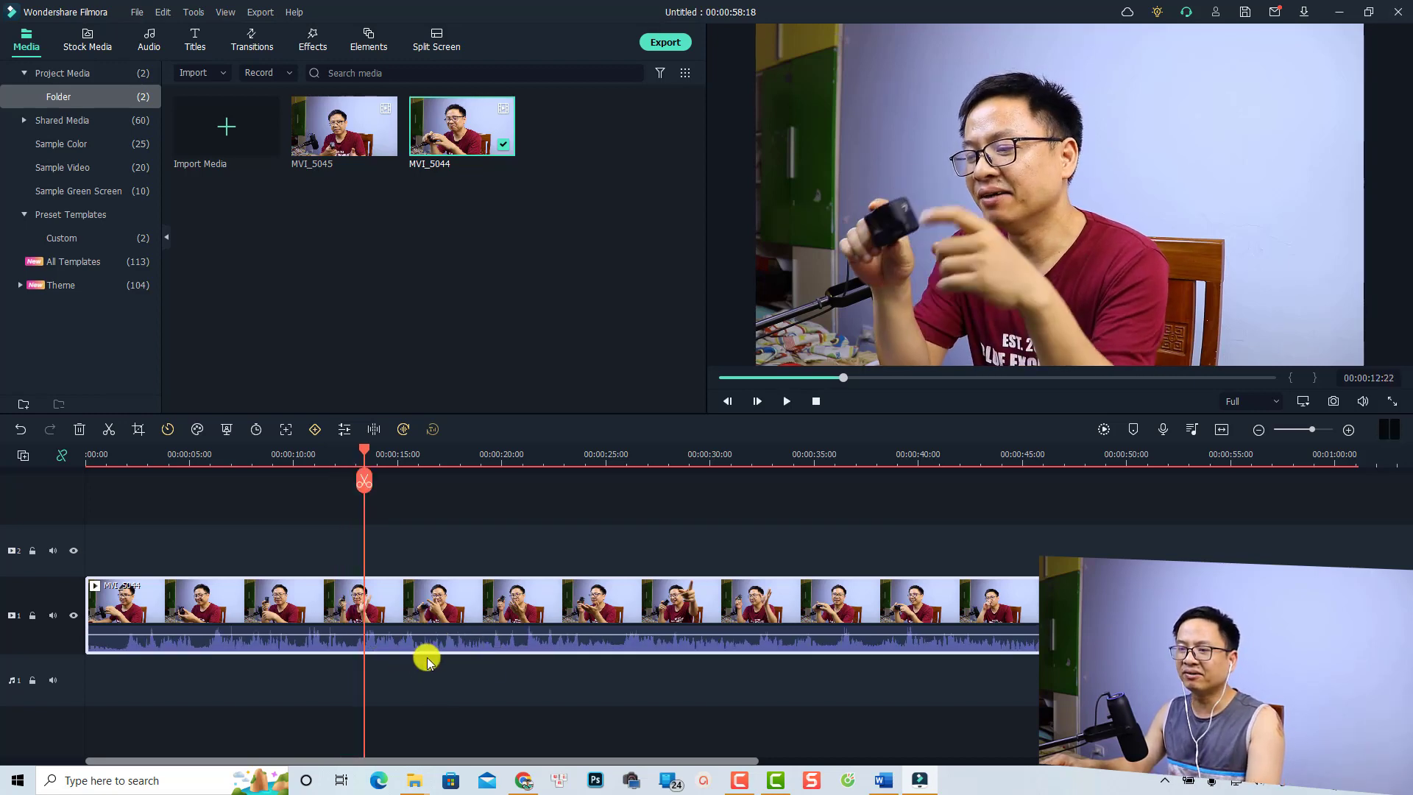
{"action": "key", "text": "space"}
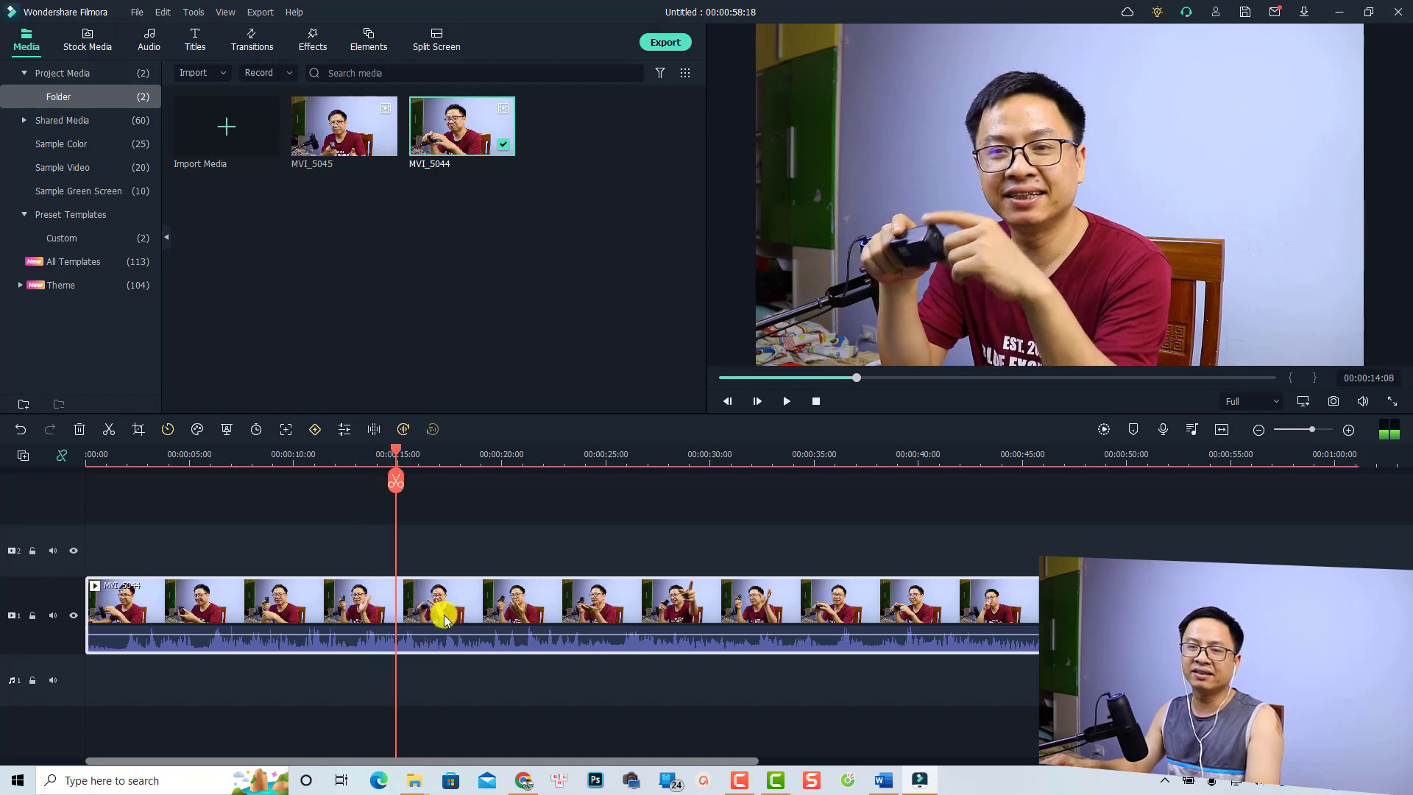
{"action": "key", "text": "space"}
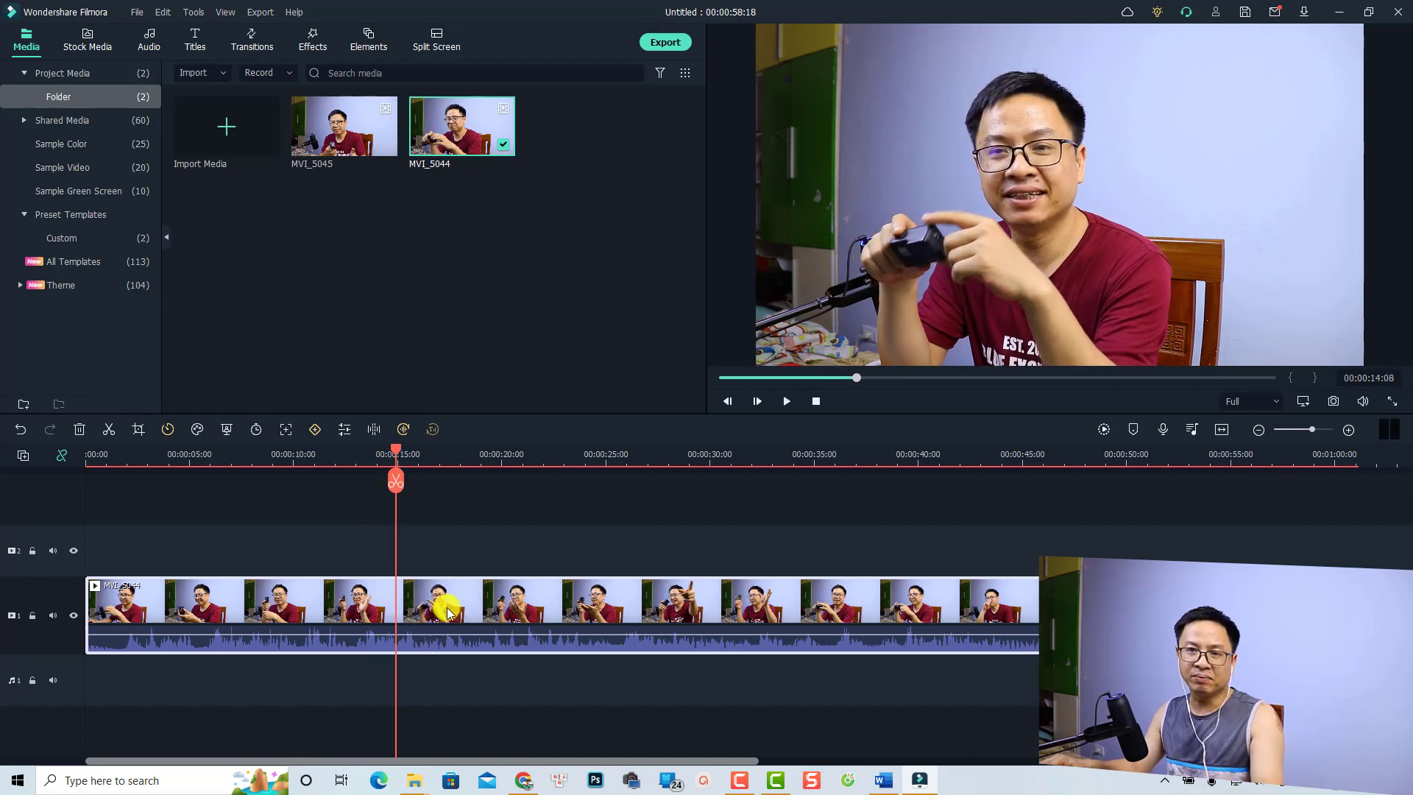
Step: Set the MVI_5044 clip's volume to -0.52 dB in its audio properties
{"action": "double_click", "coordinate": [449, 612]}
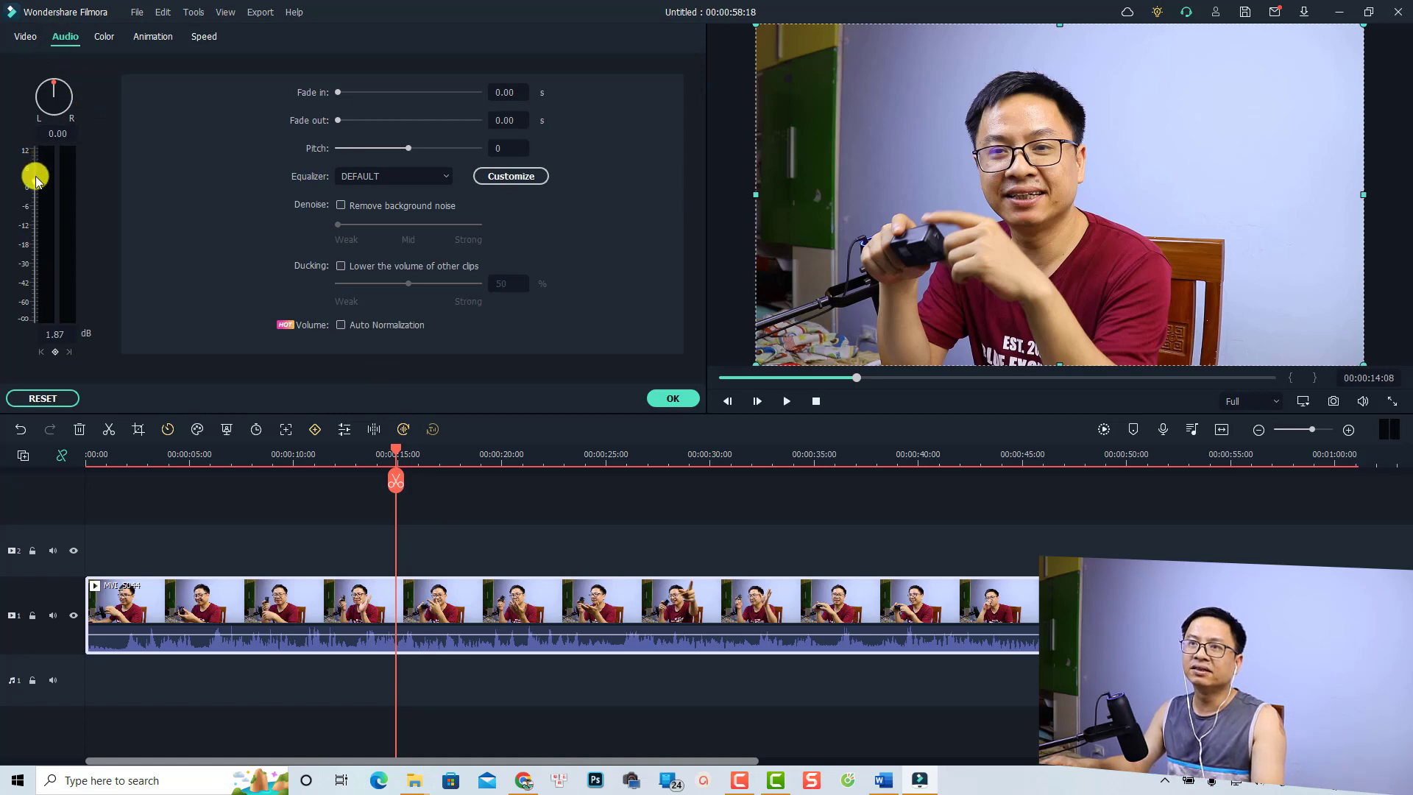
{"action": "mouse_move", "coordinate": [36, 187]}
{"action": "left_mouse_down"}
{"action": "mouse_move", "coordinate": [34, 204]}
{"action": "mouse_move", "coordinate": [33, 188]}
{"action": "left_mouse_up"}
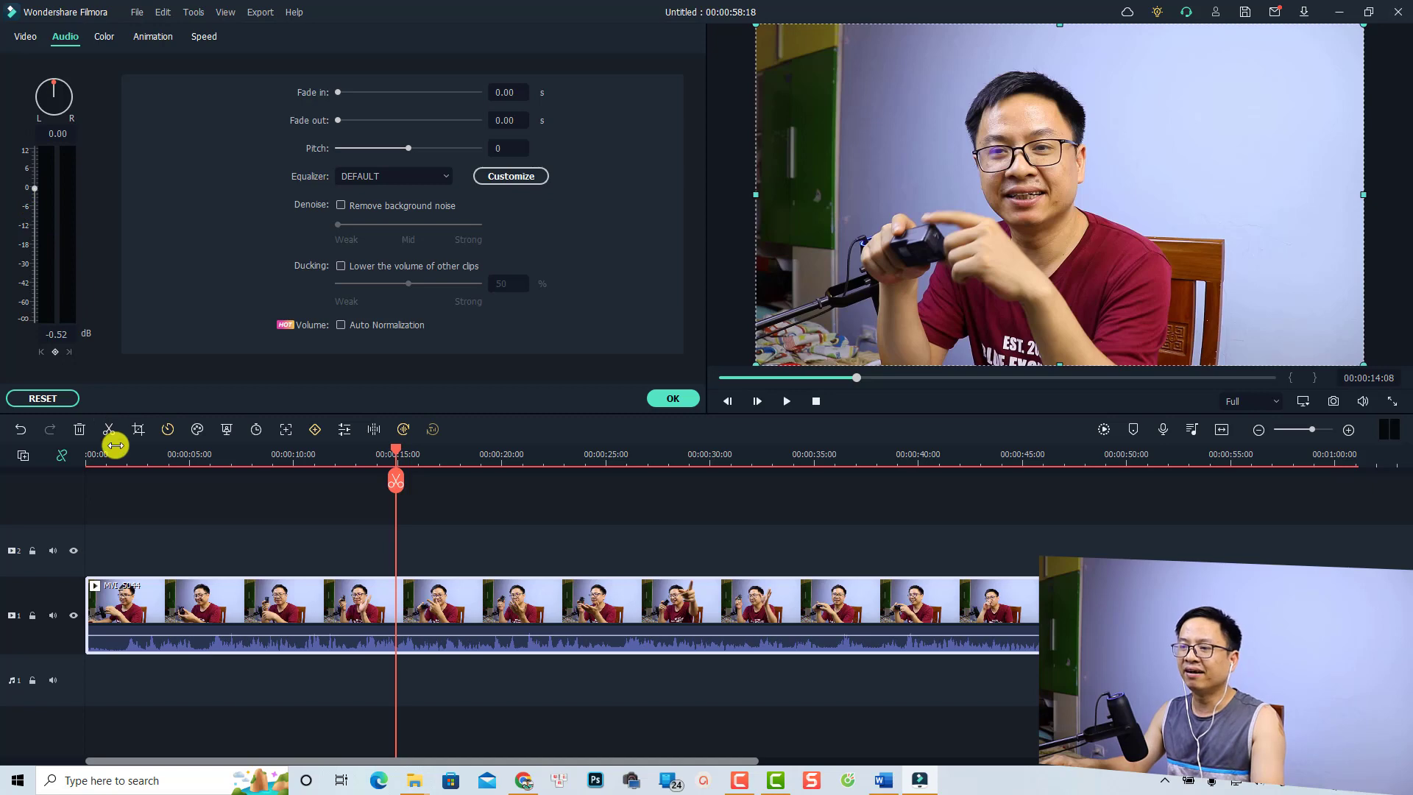
{"action": "left_click", "coordinate": [673, 398]}
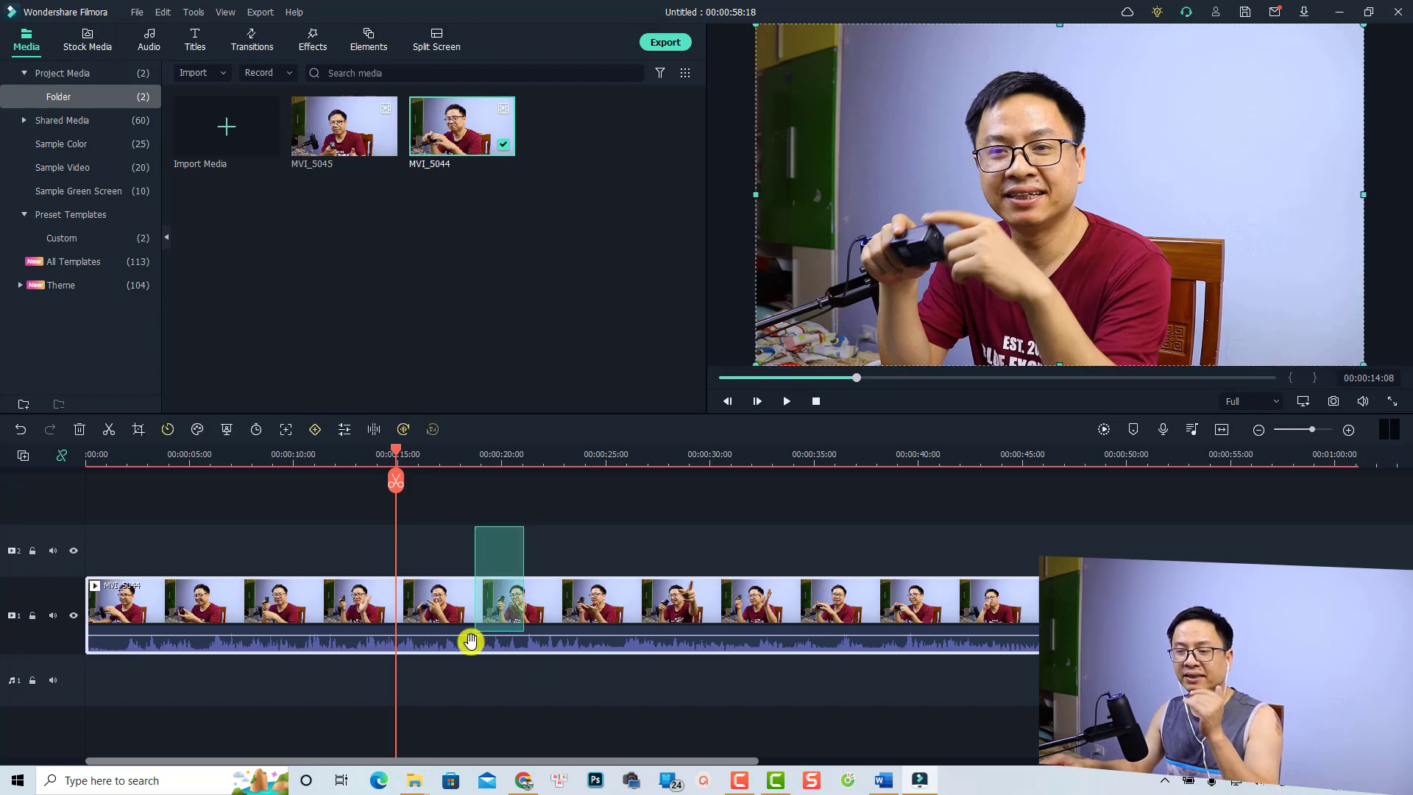
Step: Split the MVI_5044 clip into four parts at 00:00:14:08, 00:00:25:10 and 00:00:36:01
{"action": "left_click", "coordinate": [635, 459]}
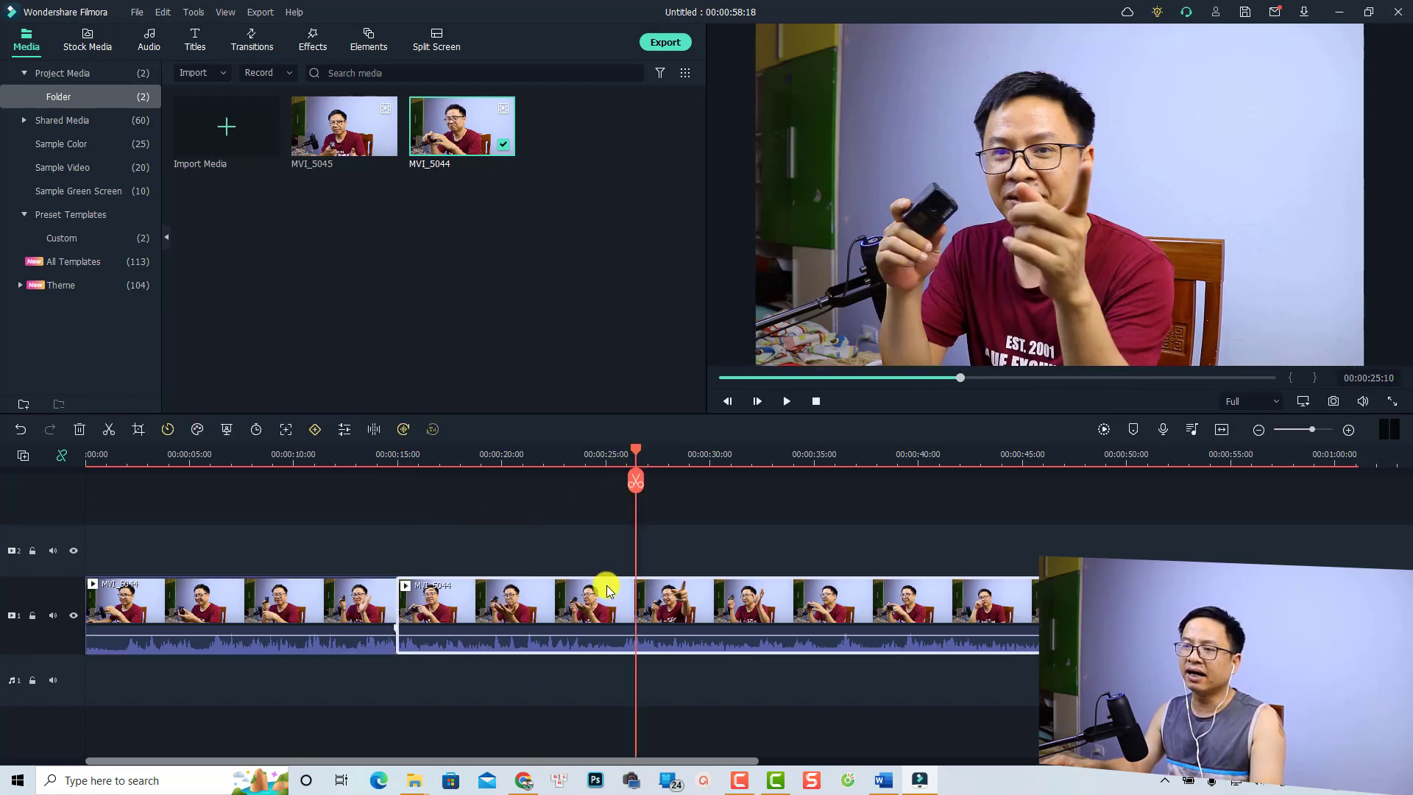
{"action": "left_click", "coordinate": [635, 481]}
{"action": "left_click", "coordinate": [867, 458]}
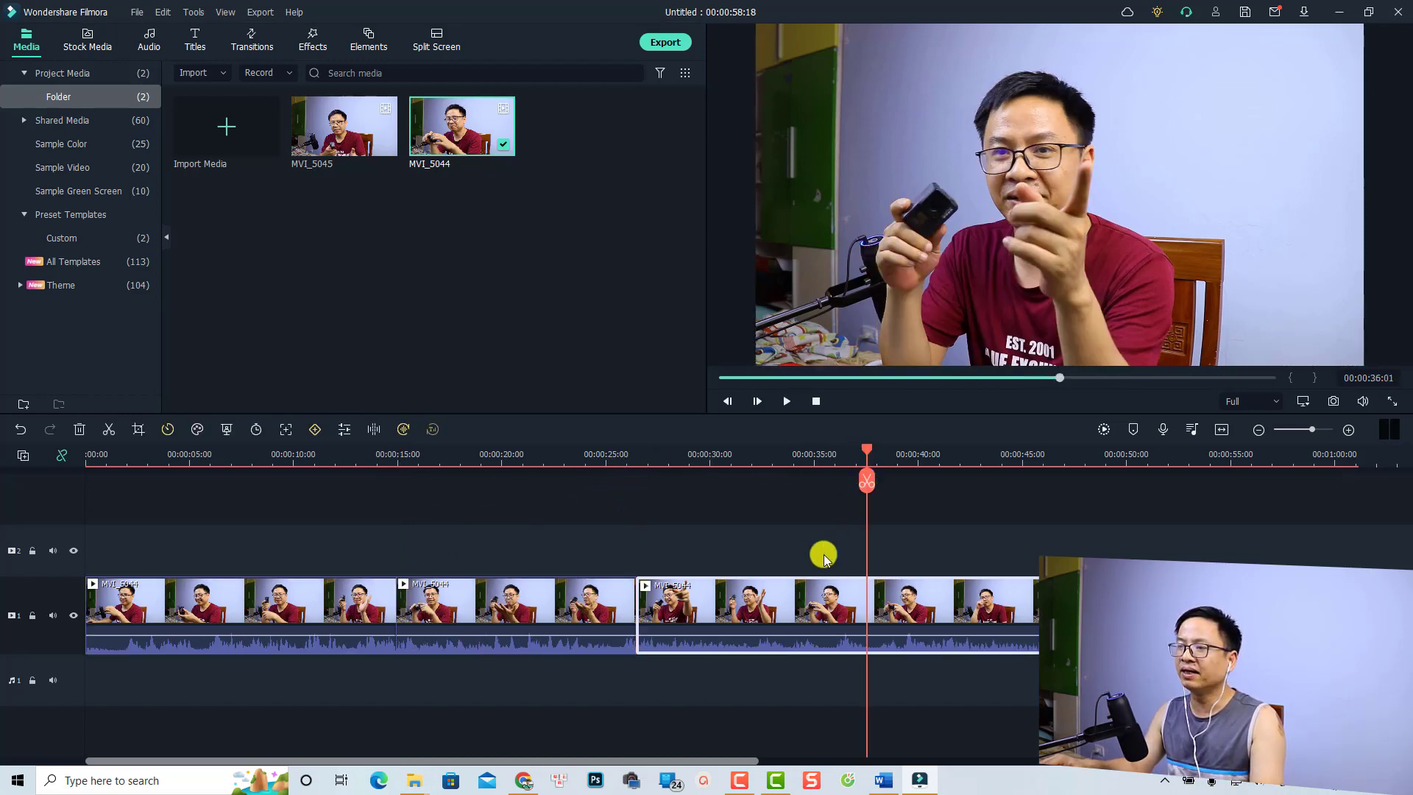
{"action": "left_click", "coordinate": [863, 482]}
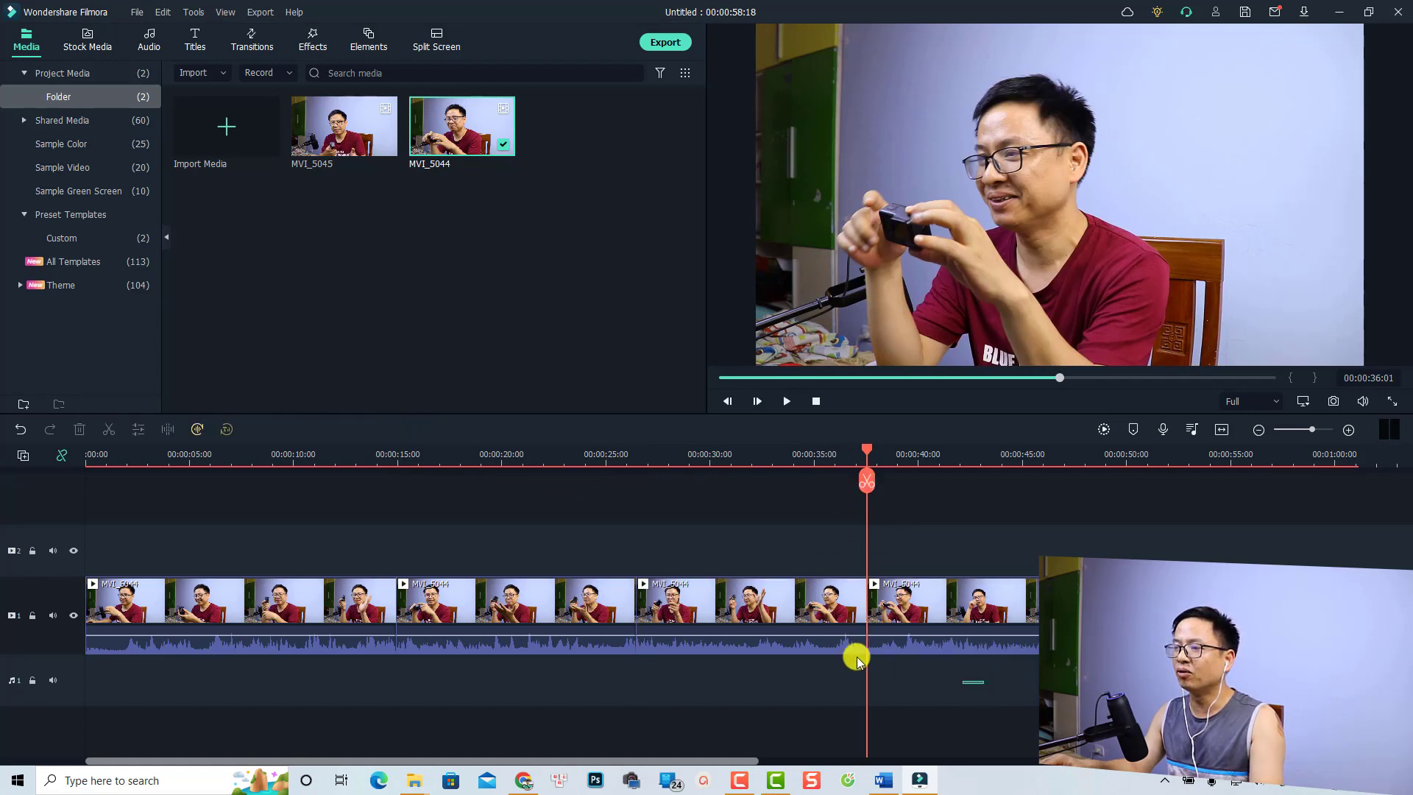
Step: Detach the audio from all four MVI_5044 clips at once
{"action": "left_click_drag", "start_coordinate": [983, 683], "coordinate": [346, 588]}
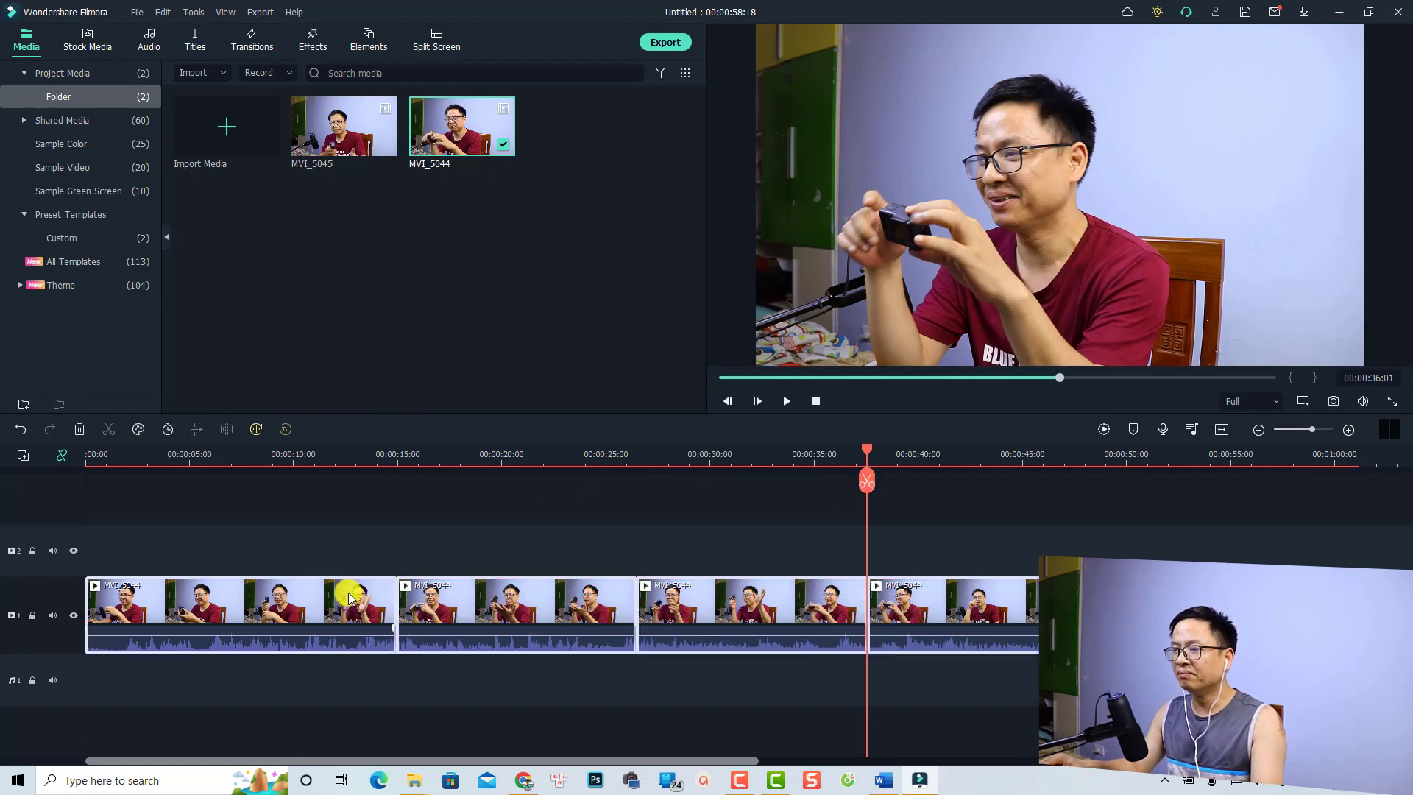
{"action": "right_click", "coordinate": [510, 621]}
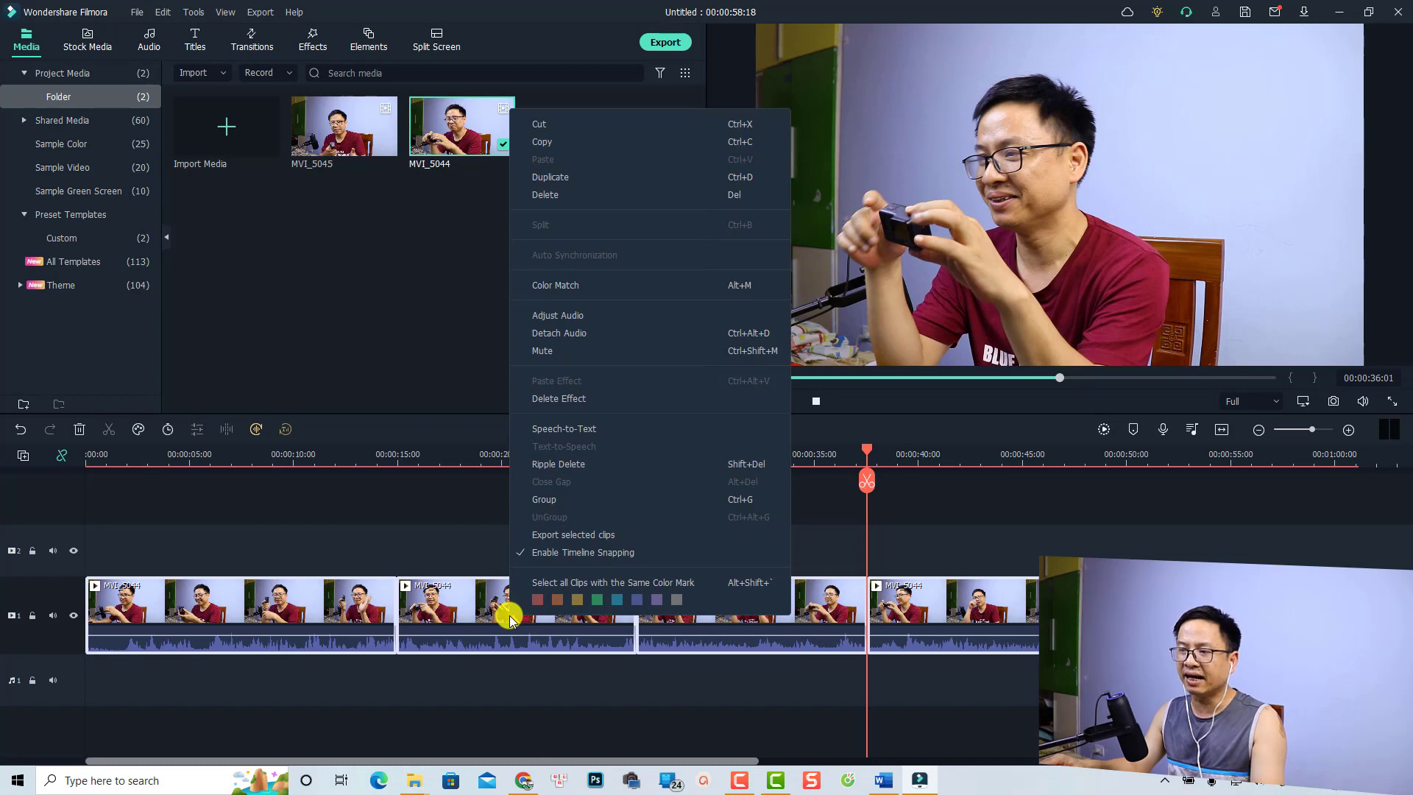
{"action": "left_click", "coordinate": [567, 332]}
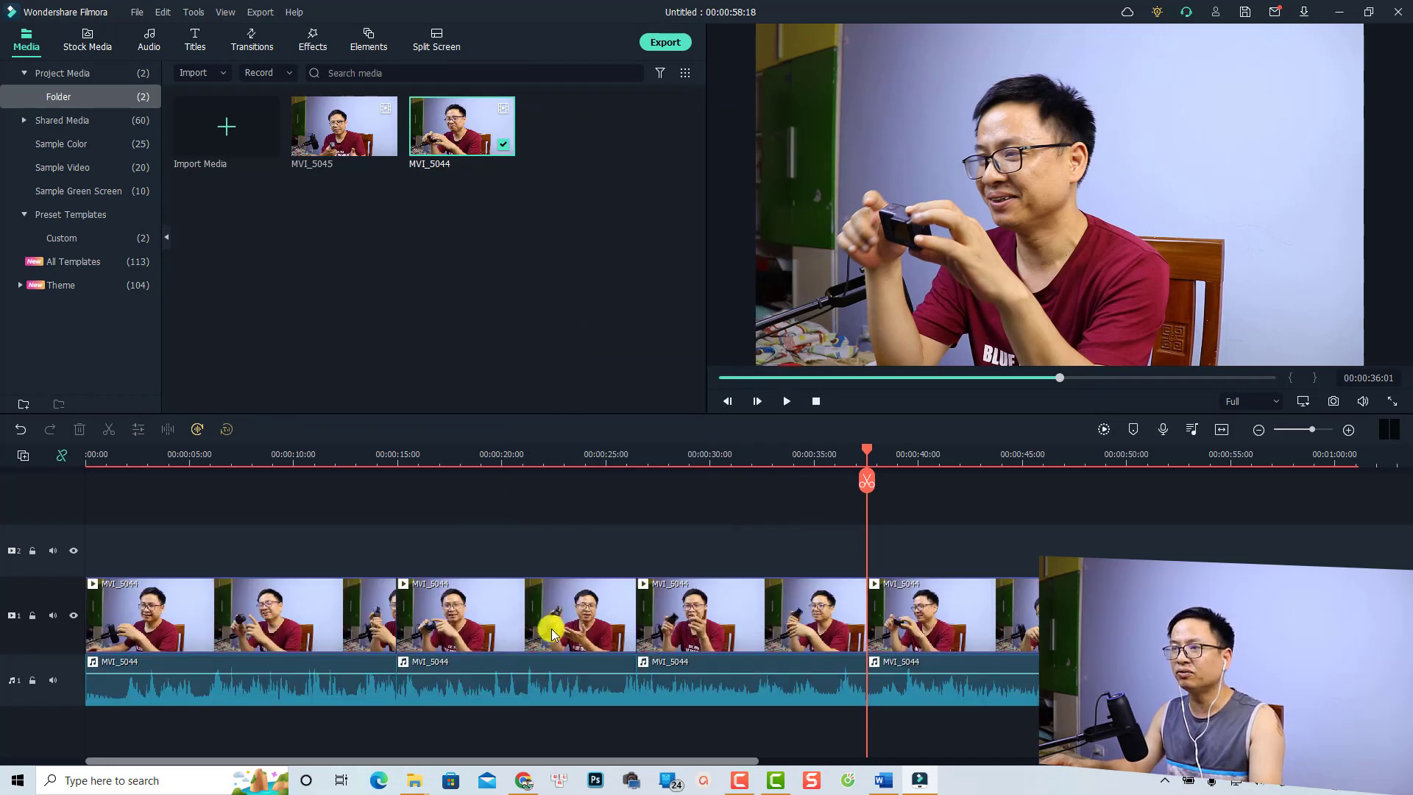
Step: Delete all four video clips from the video track, keeping the detached audio clips
{"action": "left_click", "coordinate": [318, 681]}
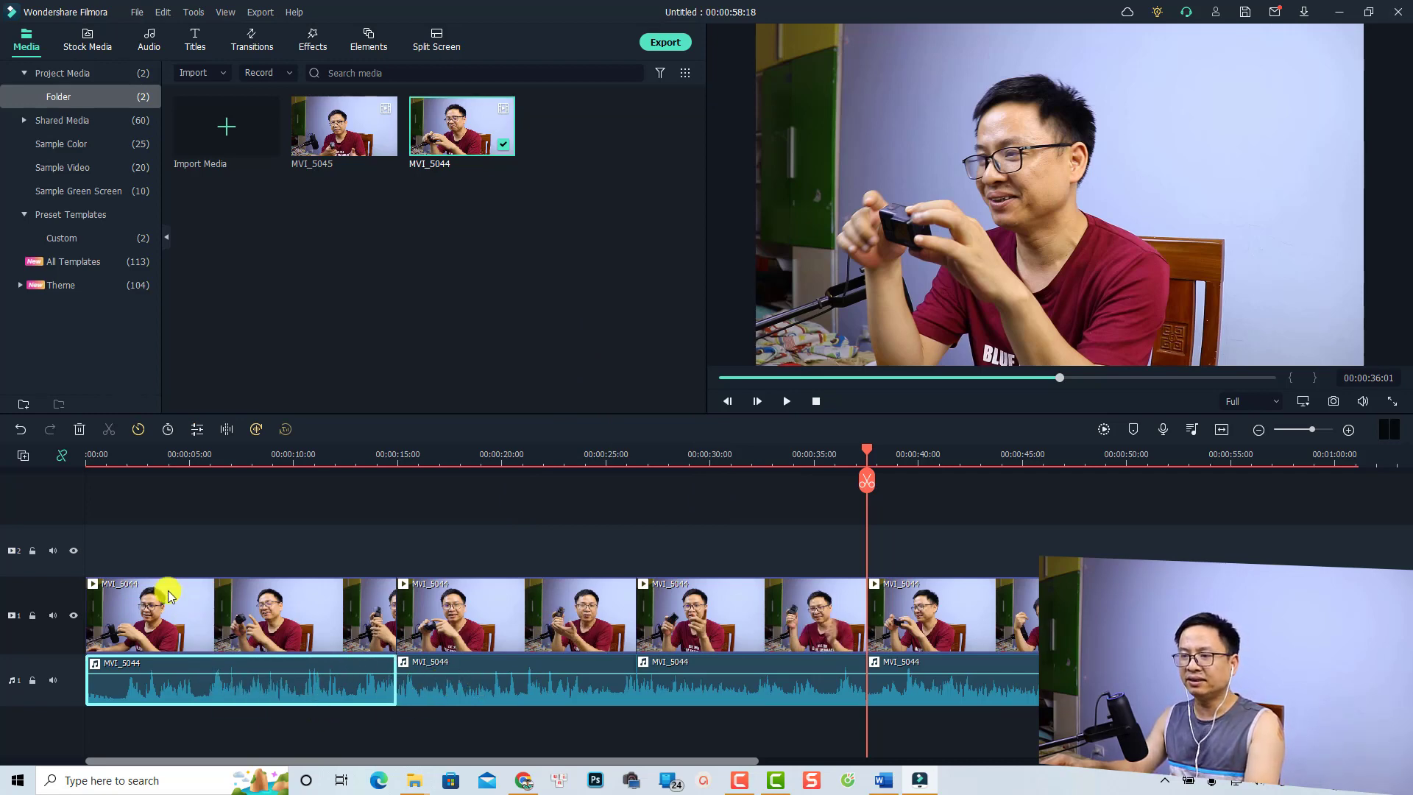
{"action": "left_click_drag", "start_coordinate": [1139, 535], "coordinate": [280, 599]}
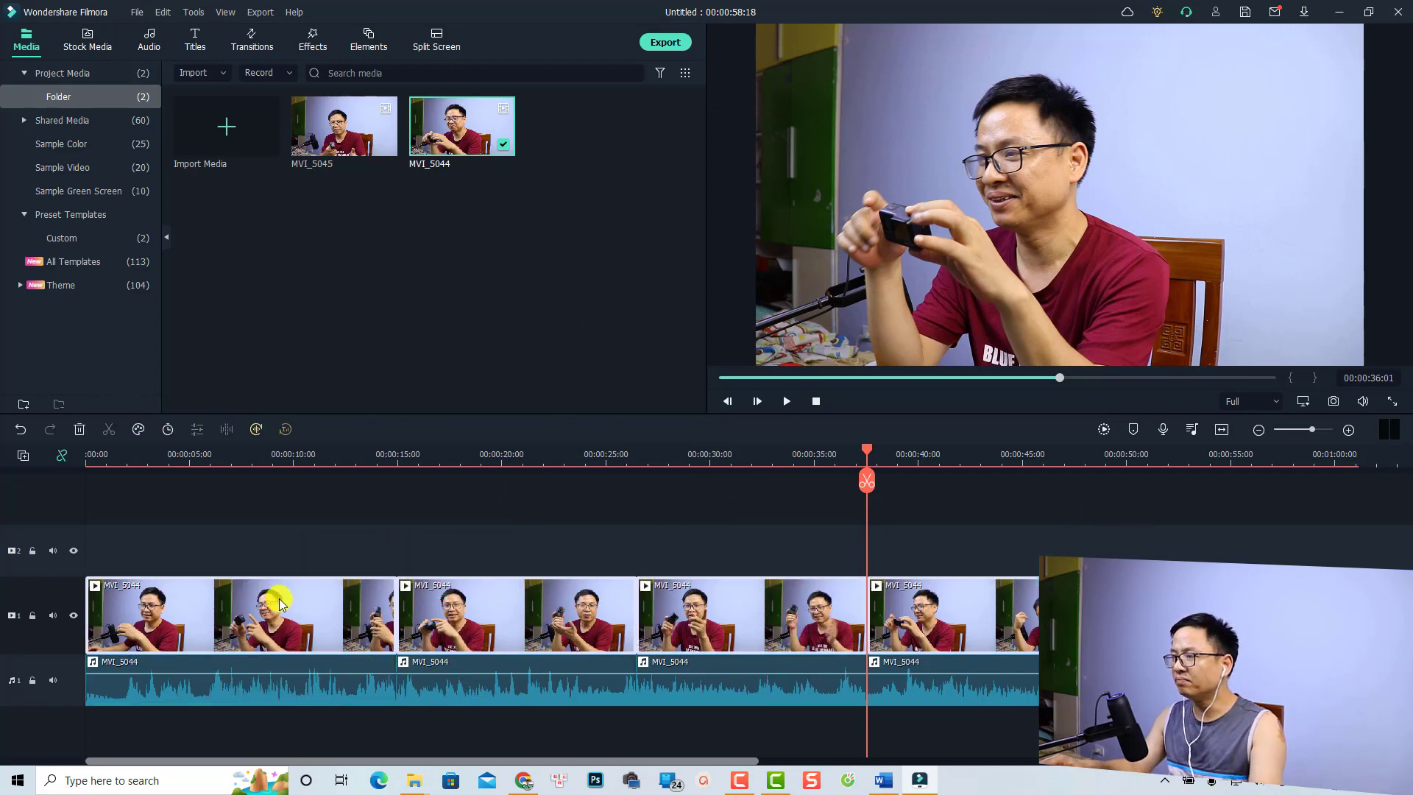
{"action": "key", "text": "Delete"}
Step: Play the first audio clip from 00:00:09:12 for a moment to hear its volume
{"action": "left_click", "coordinate": [291, 459]}
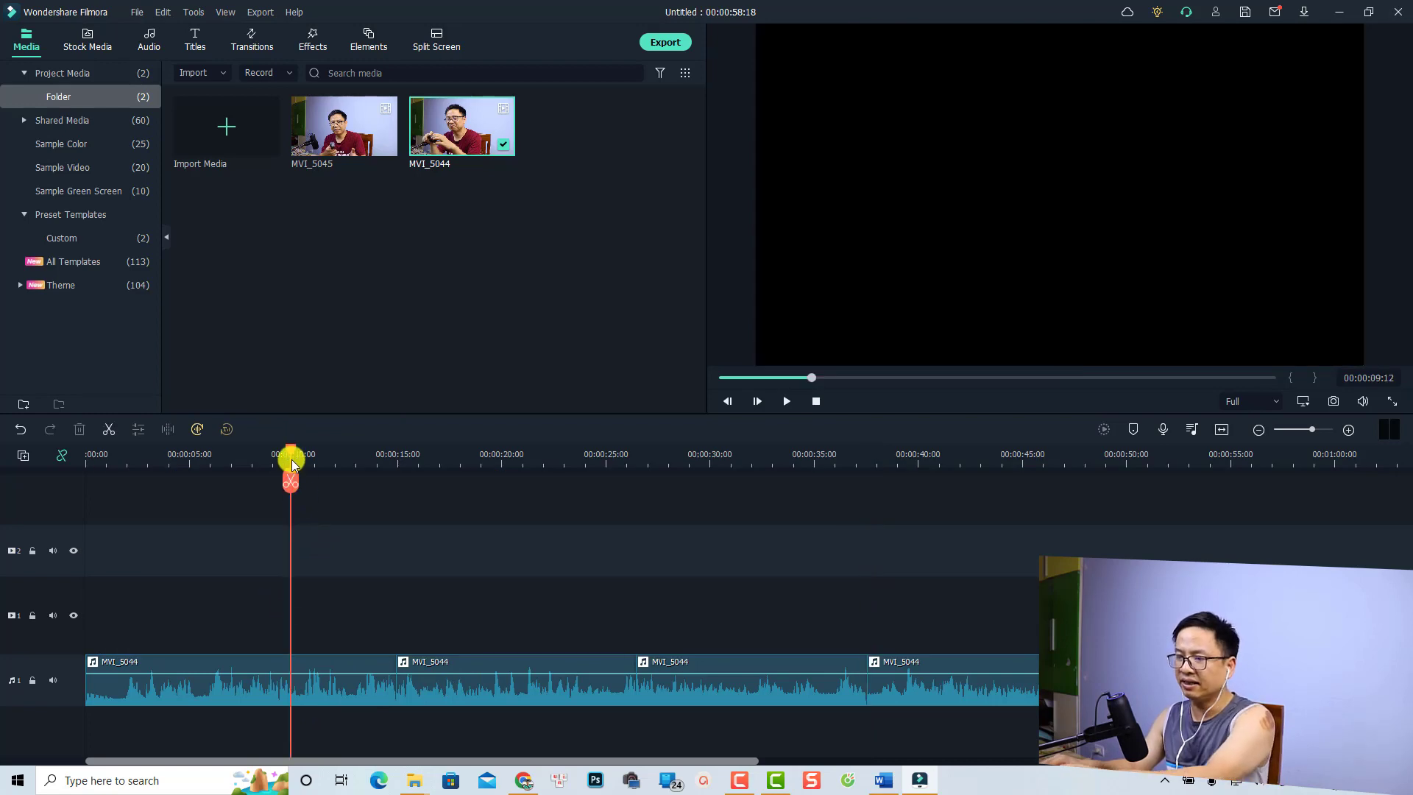
{"action": "key", "text": "space"}
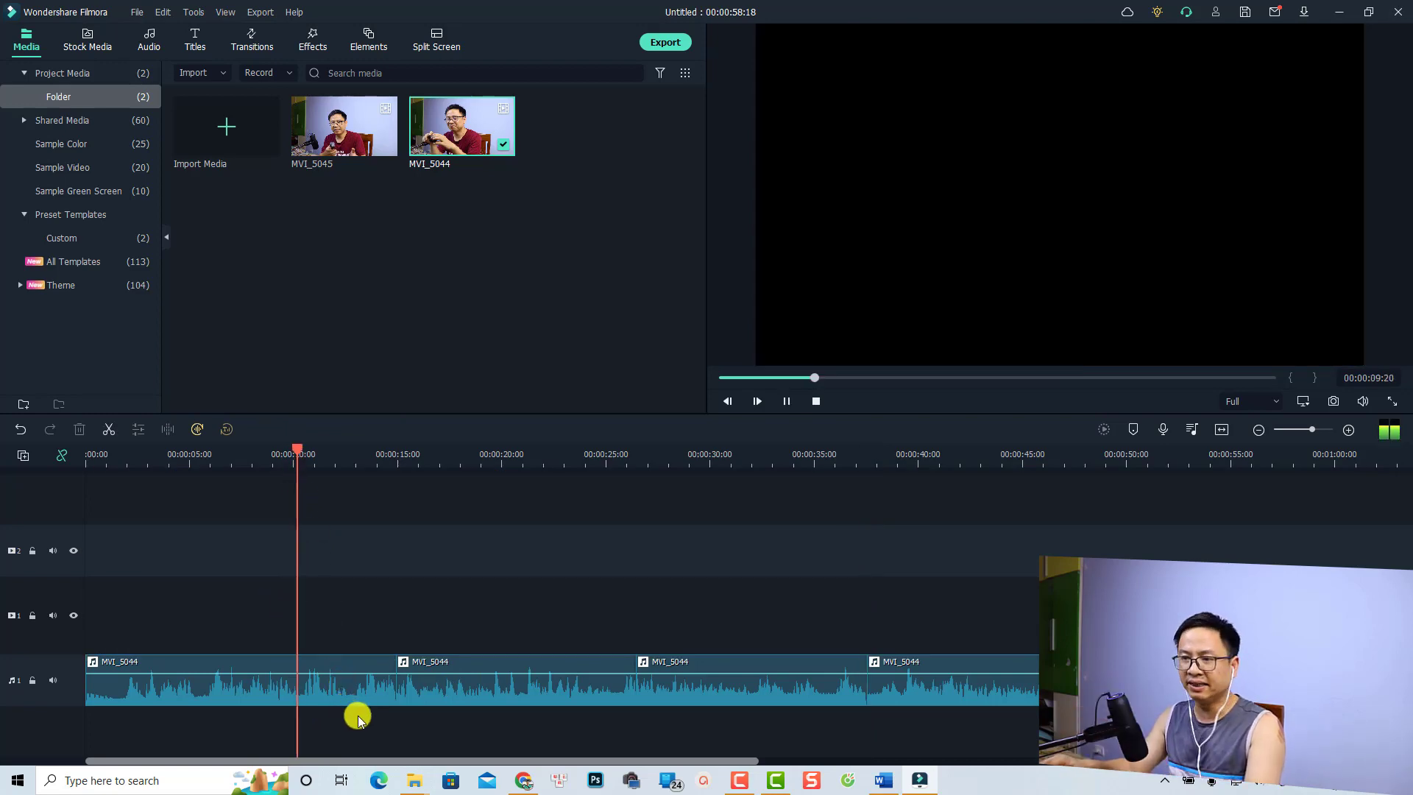
{"action": "key", "text": "space"}
Step: Lower the second audio clip's volume to about -6.32 dB, listen to it, and lower the fourth audio clip's volume as well
{"action": "left_click", "coordinate": [357, 692]}
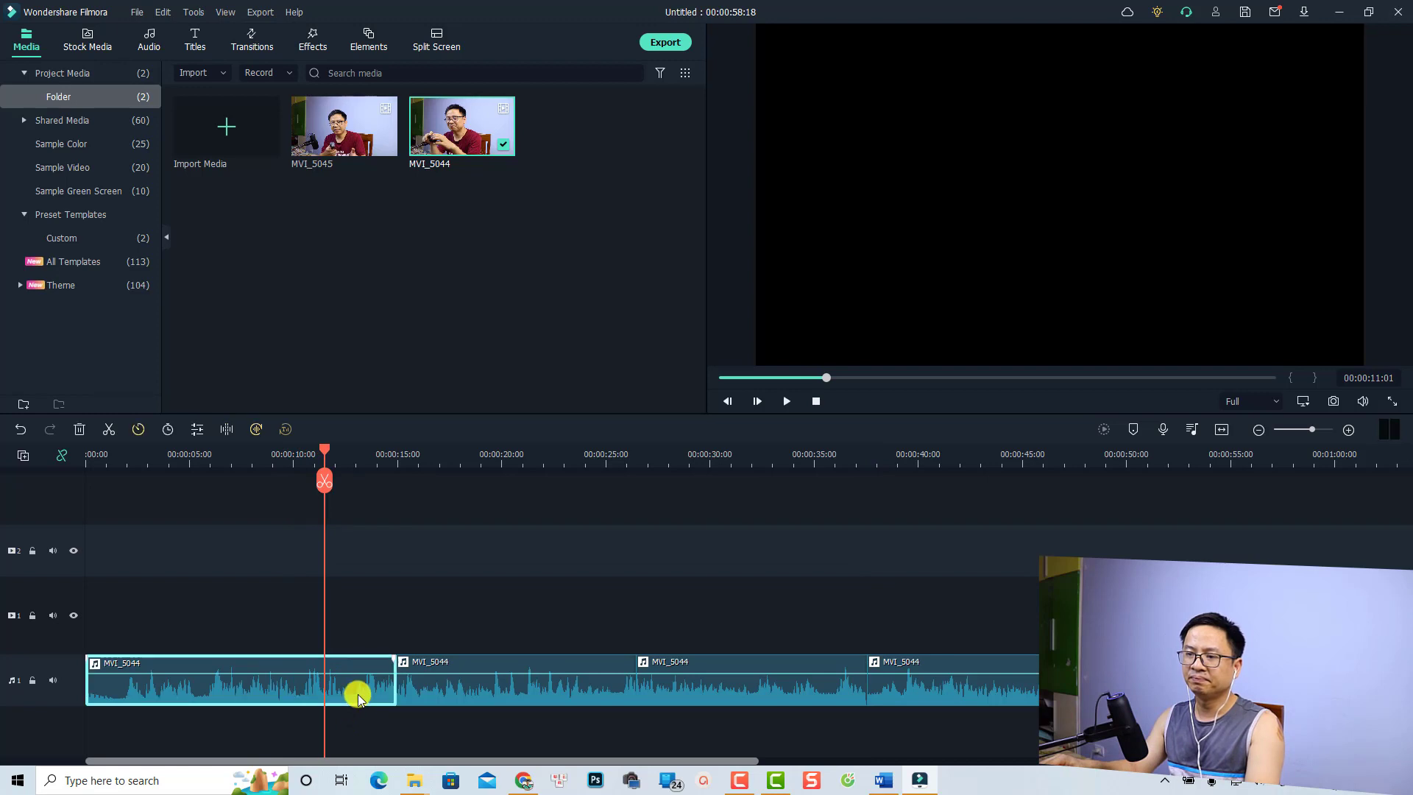
{"action": "left_click_drag", "start_coordinate": [460, 669], "coordinate": [458, 681]}
{"action": "left_click", "coordinate": [432, 461]}
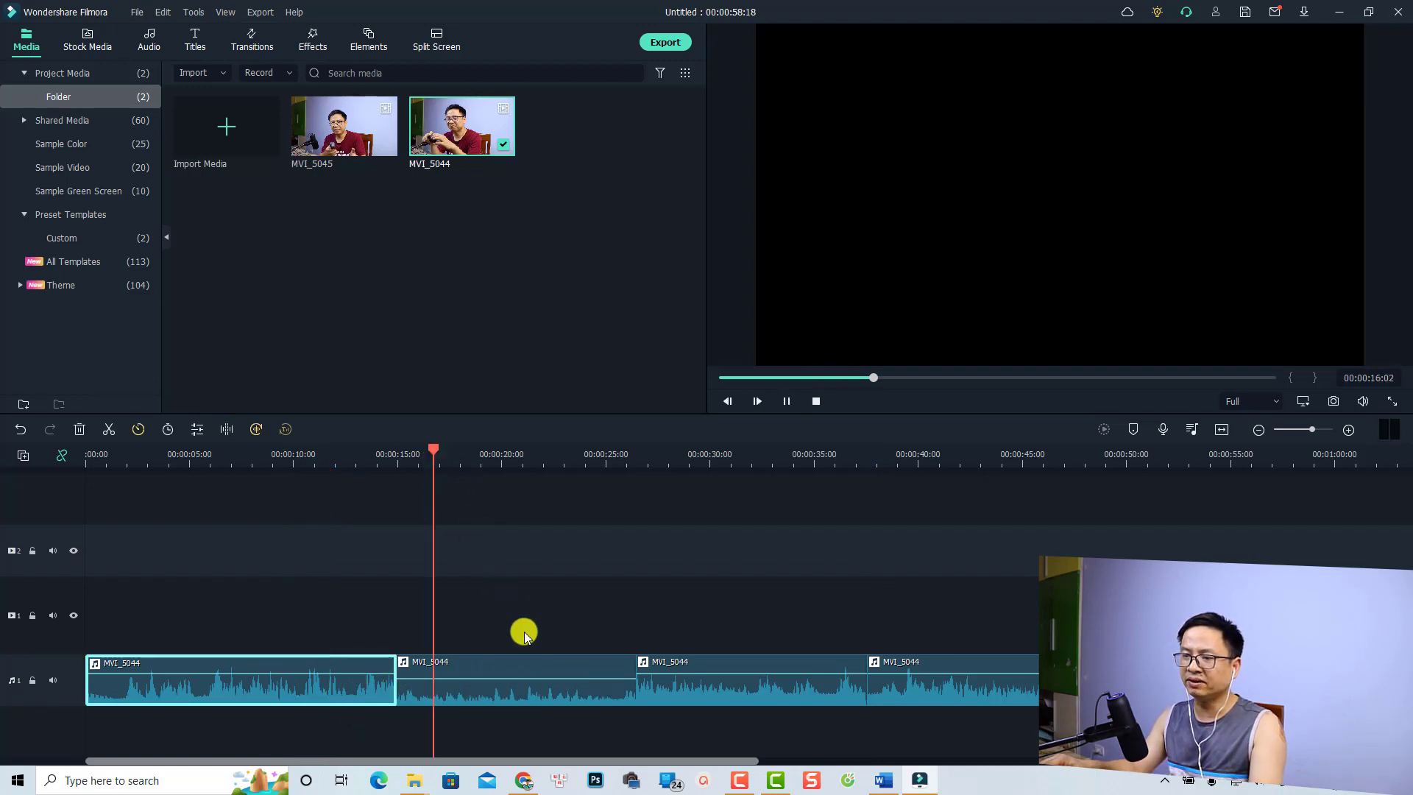
{"action": "key", "text": "space"}
{"action": "left_click", "coordinate": [938, 678]}
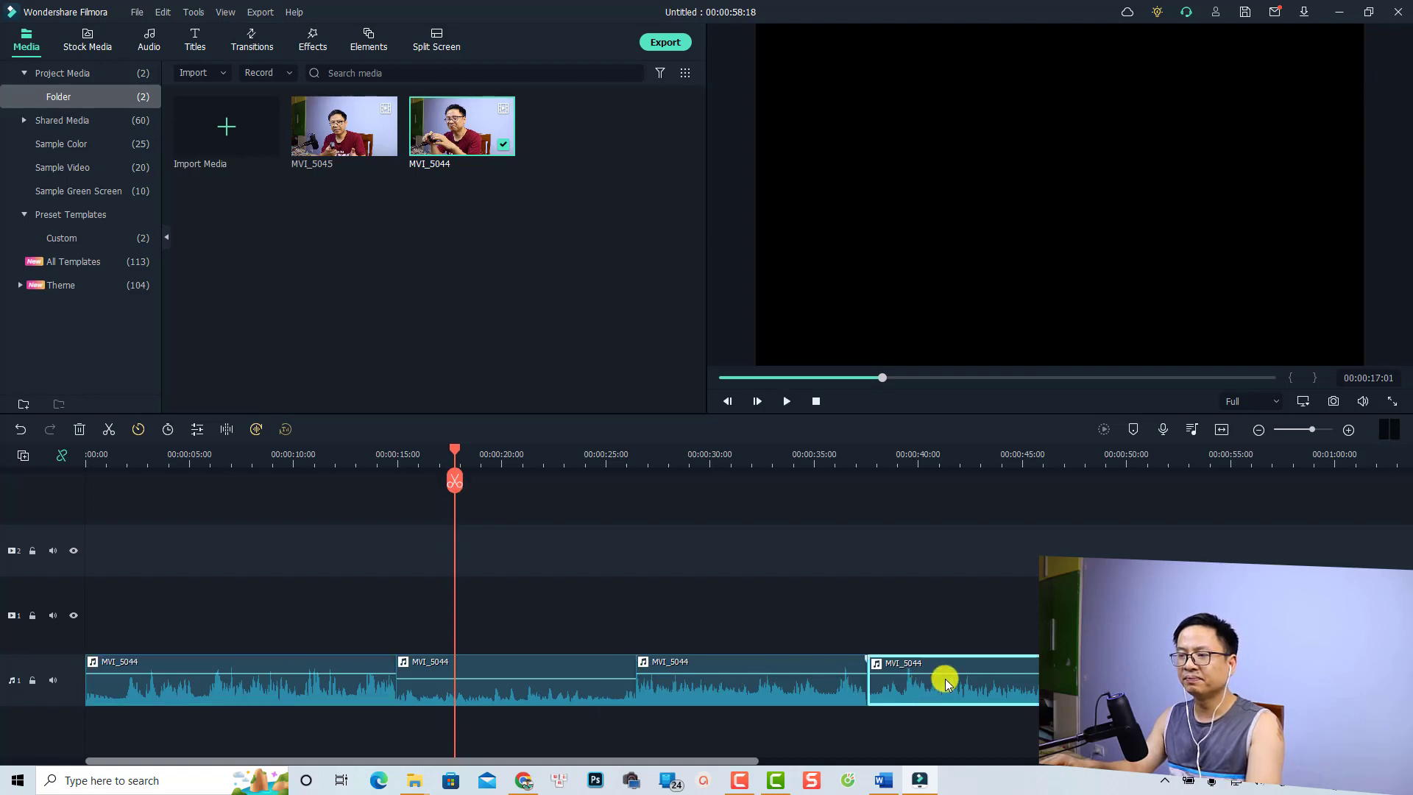
{"action": "left_click", "coordinate": [916, 719]}
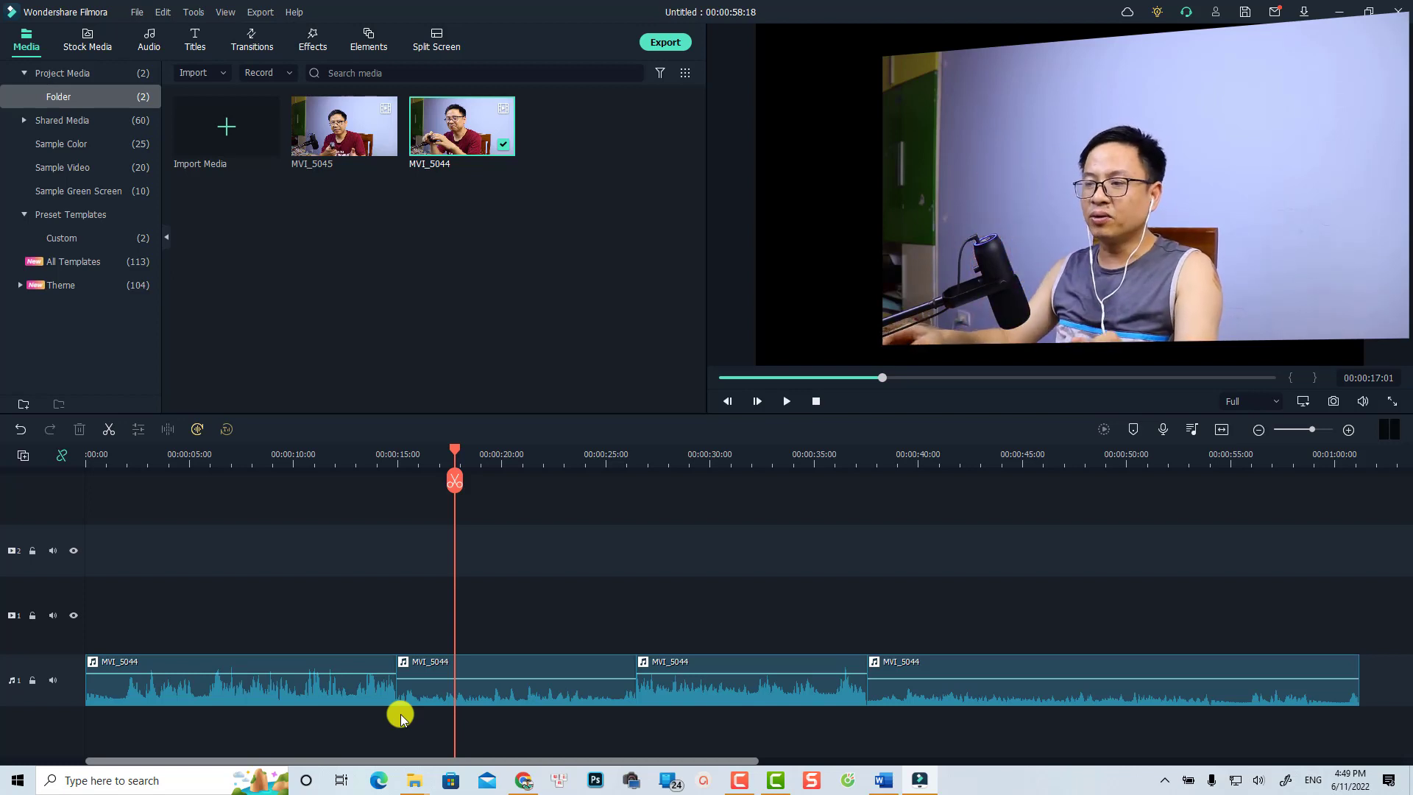
Step: Copy the effect settings of the first audio clip
{"action": "left_click", "coordinate": [254, 690]}
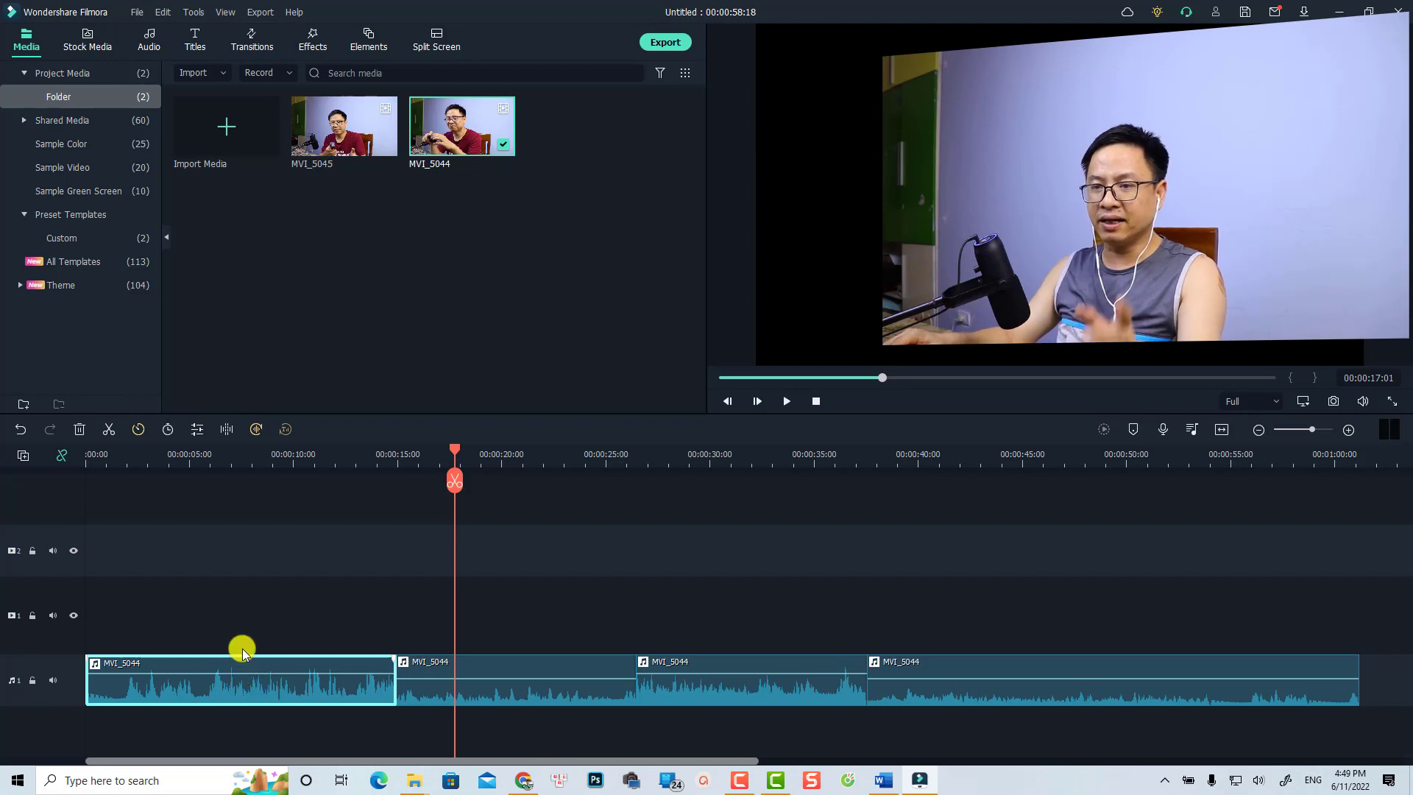
{"action": "left_click", "coordinate": [216, 456]}
{"action": "right_click", "coordinate": [230, 688]}
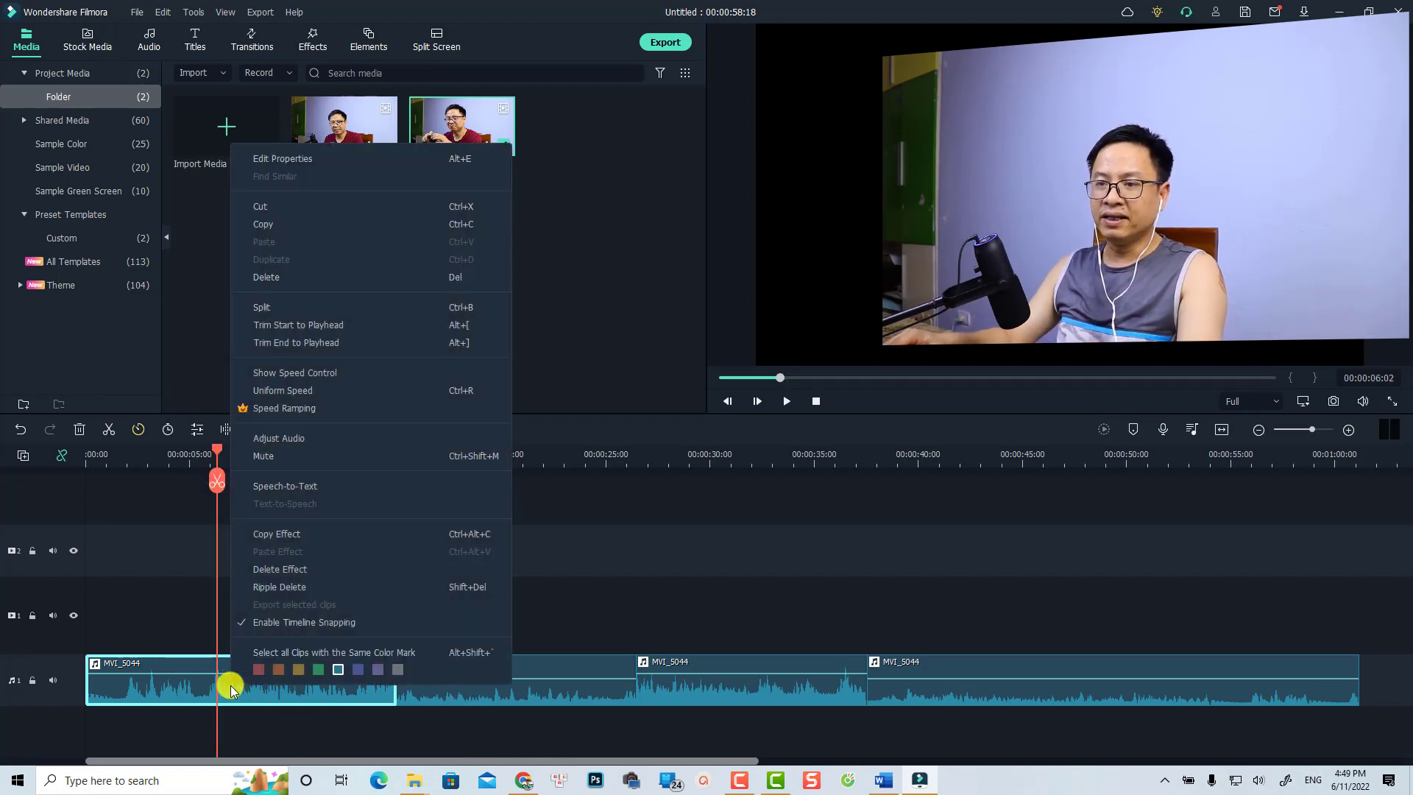
{"action": "left_click", "coordinate": [283, 535]}
Step: Paste the copied effect onto the second, third and fourth audio clips together
{"action": "left_click_drag", "start_coordinate": [1041, 608], "coordinate": [545, 712]}
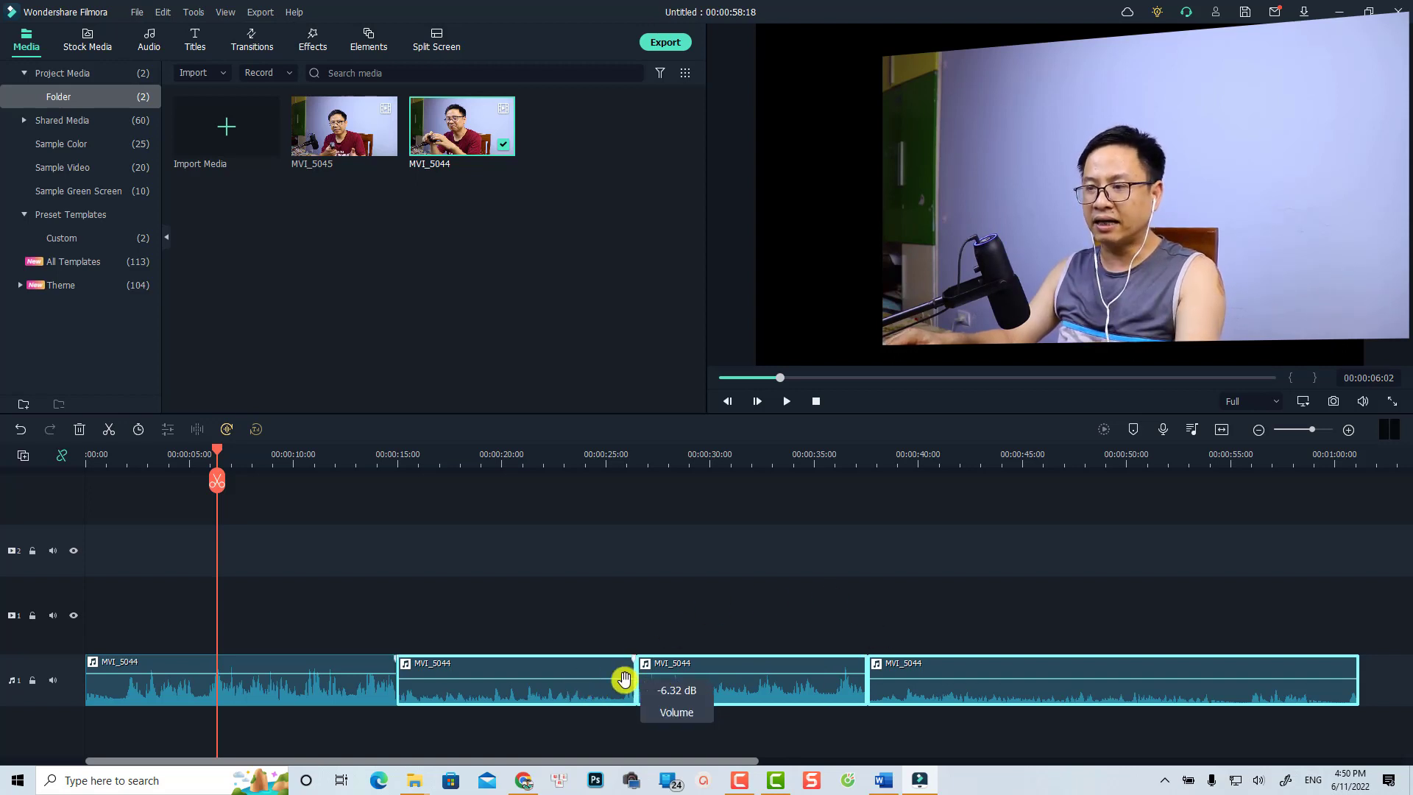
{"action": "right_click", "coordinate": [600, 692]}
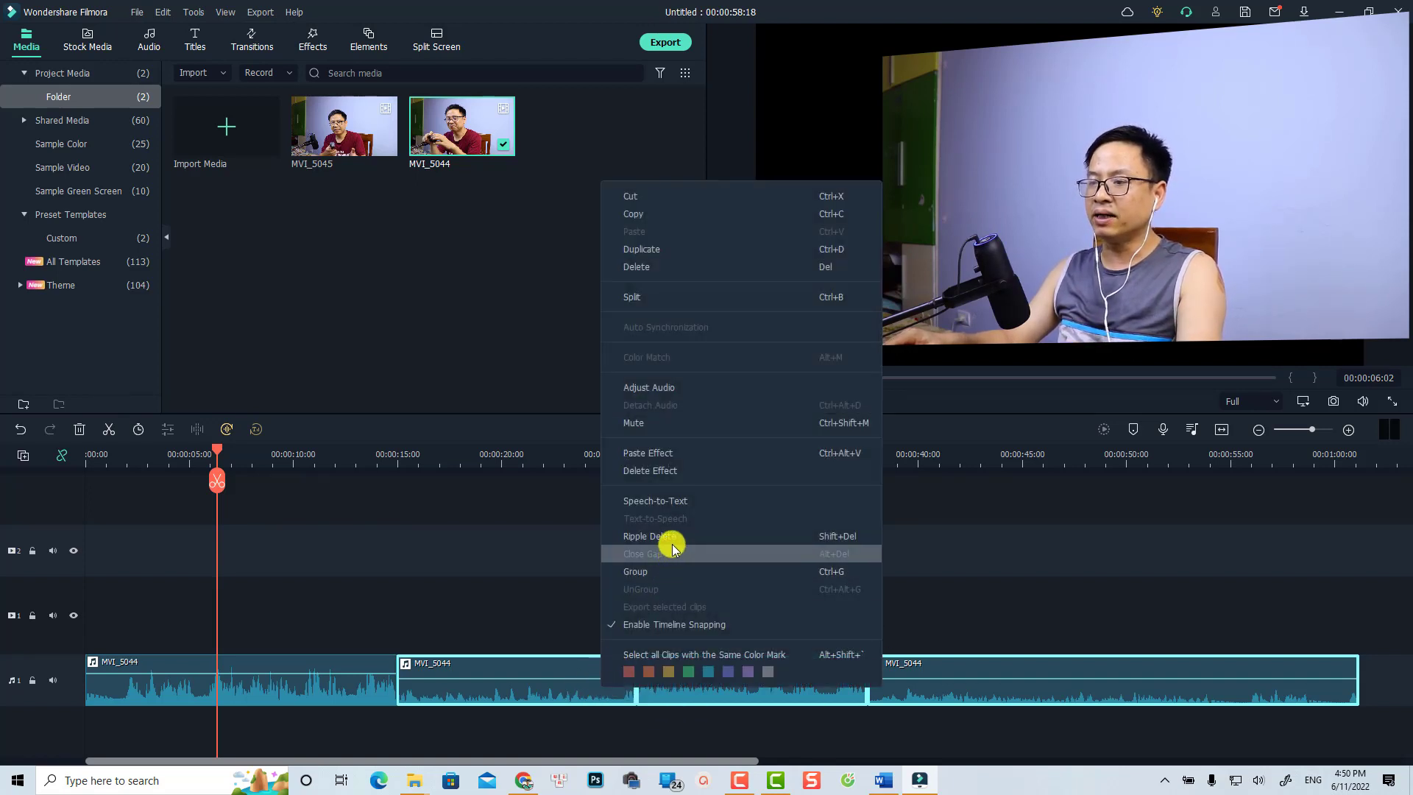
{"action": "left_click", "coordinate": [646, 458]}
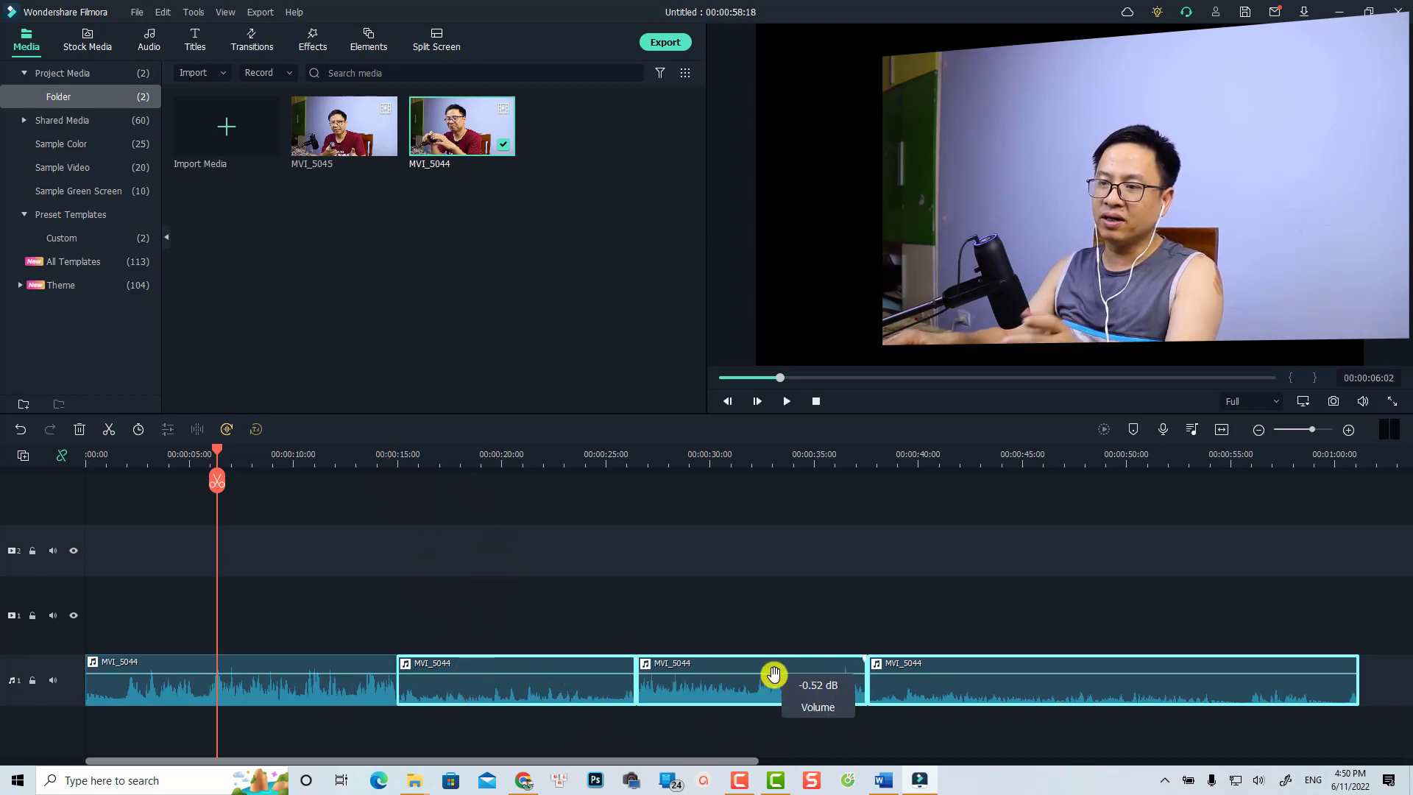
Step: Play the audio across the join between the first and second clips from 00:00:13:01 to compare their volumes
{"action": "left_click", "coordinate": [349, 462]}
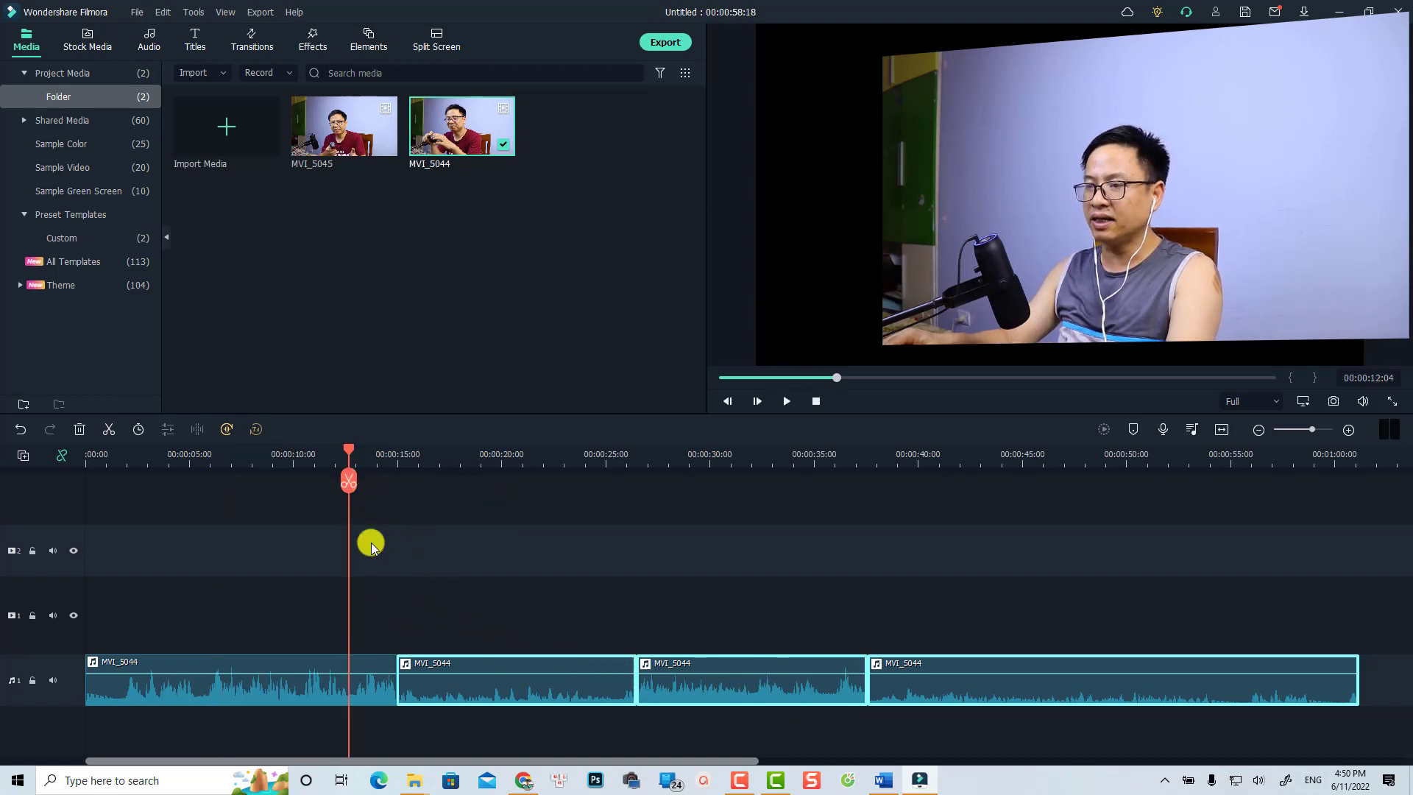
{"action": "left_click_drag", "start_coordinate": [348, 452], "coordinate": [369, 468]}
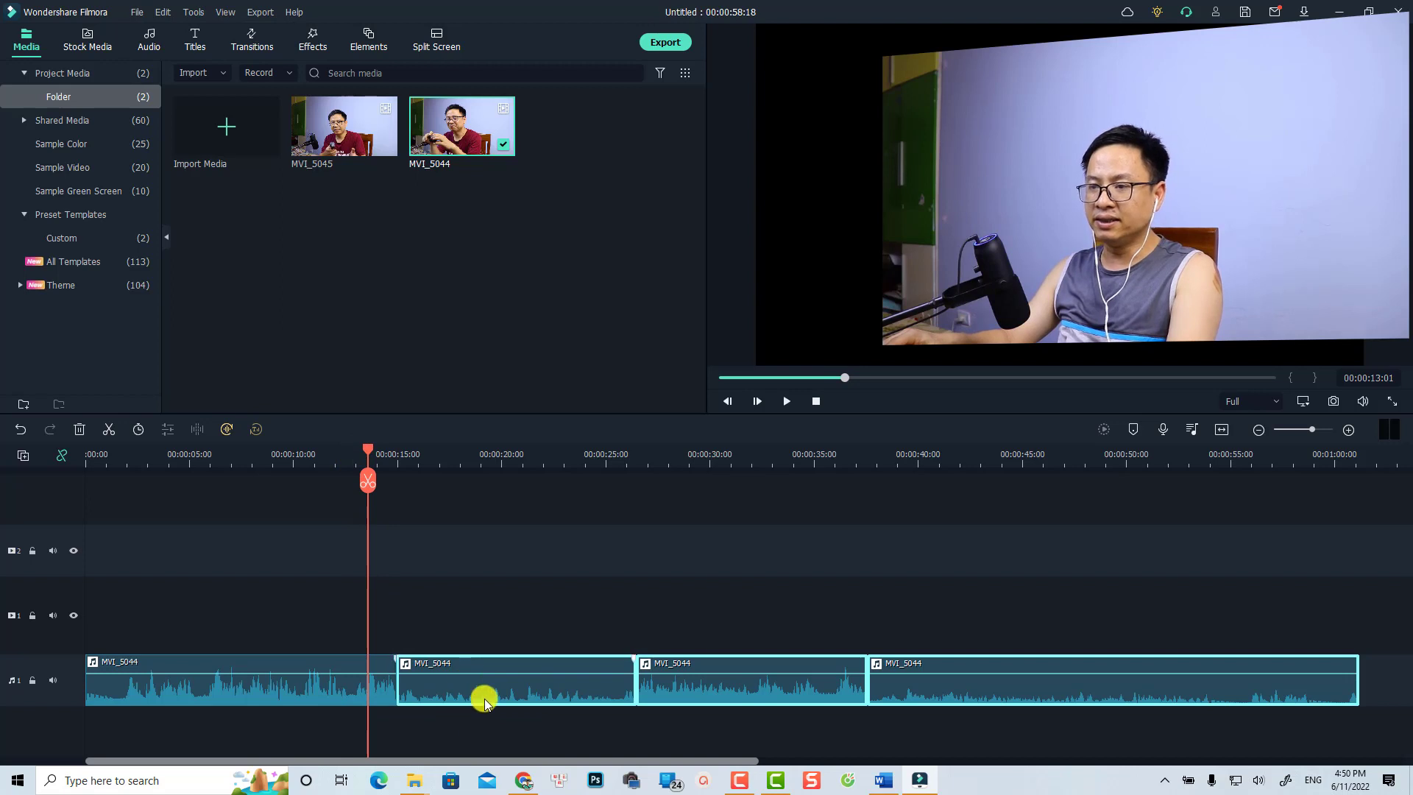
{"action": "key", "text": "space"}
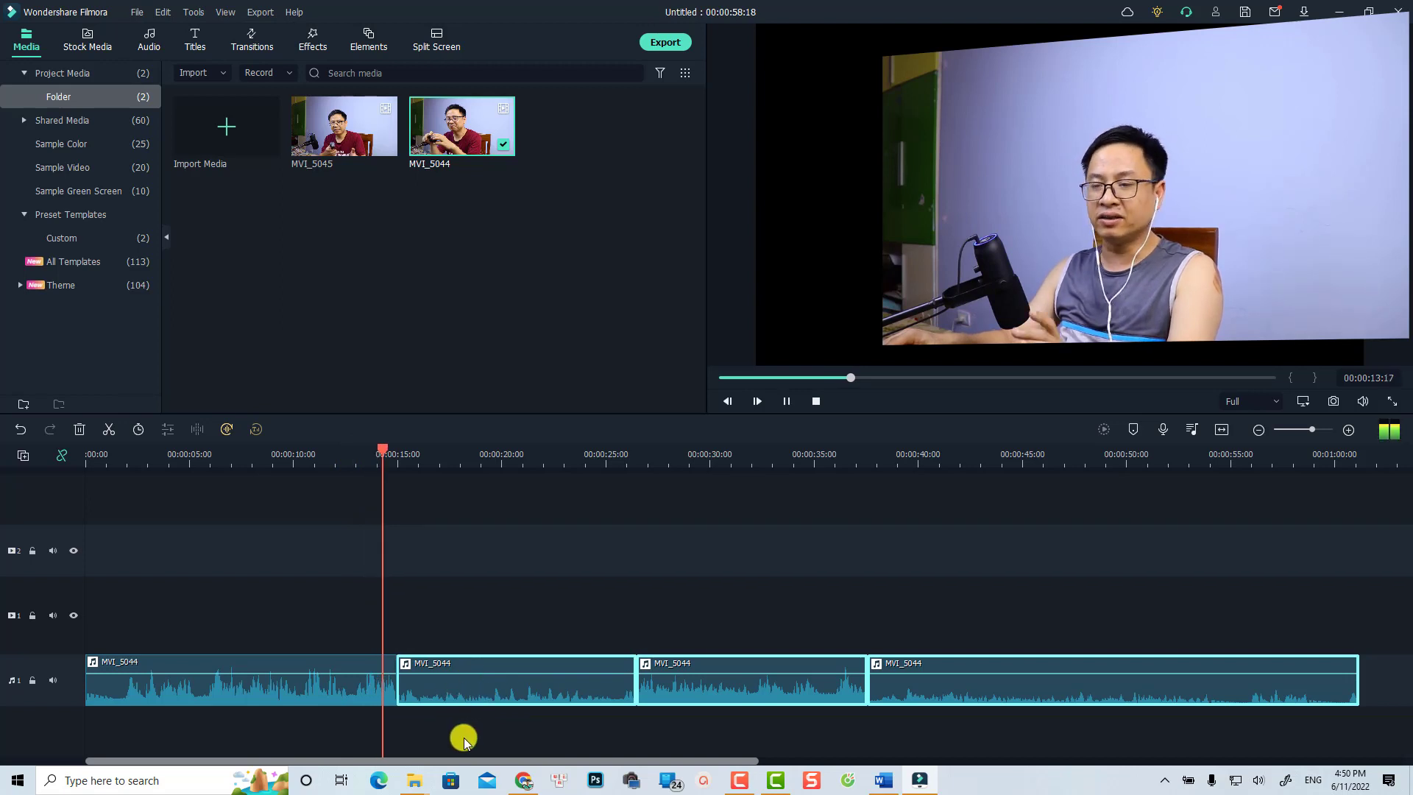
{"action": "key", "text": "space"}
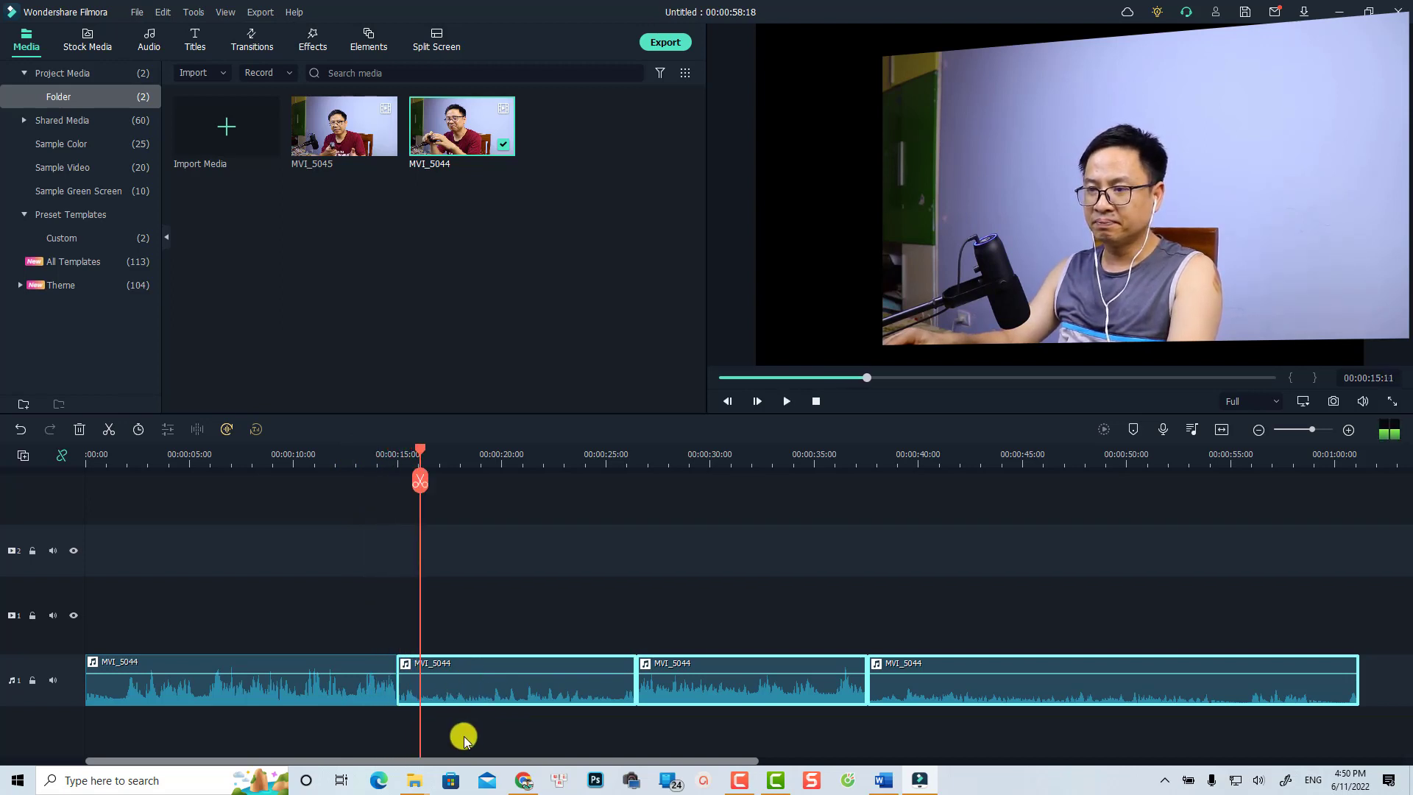
{"action": "left_click", "coordinate": [265, 465]}
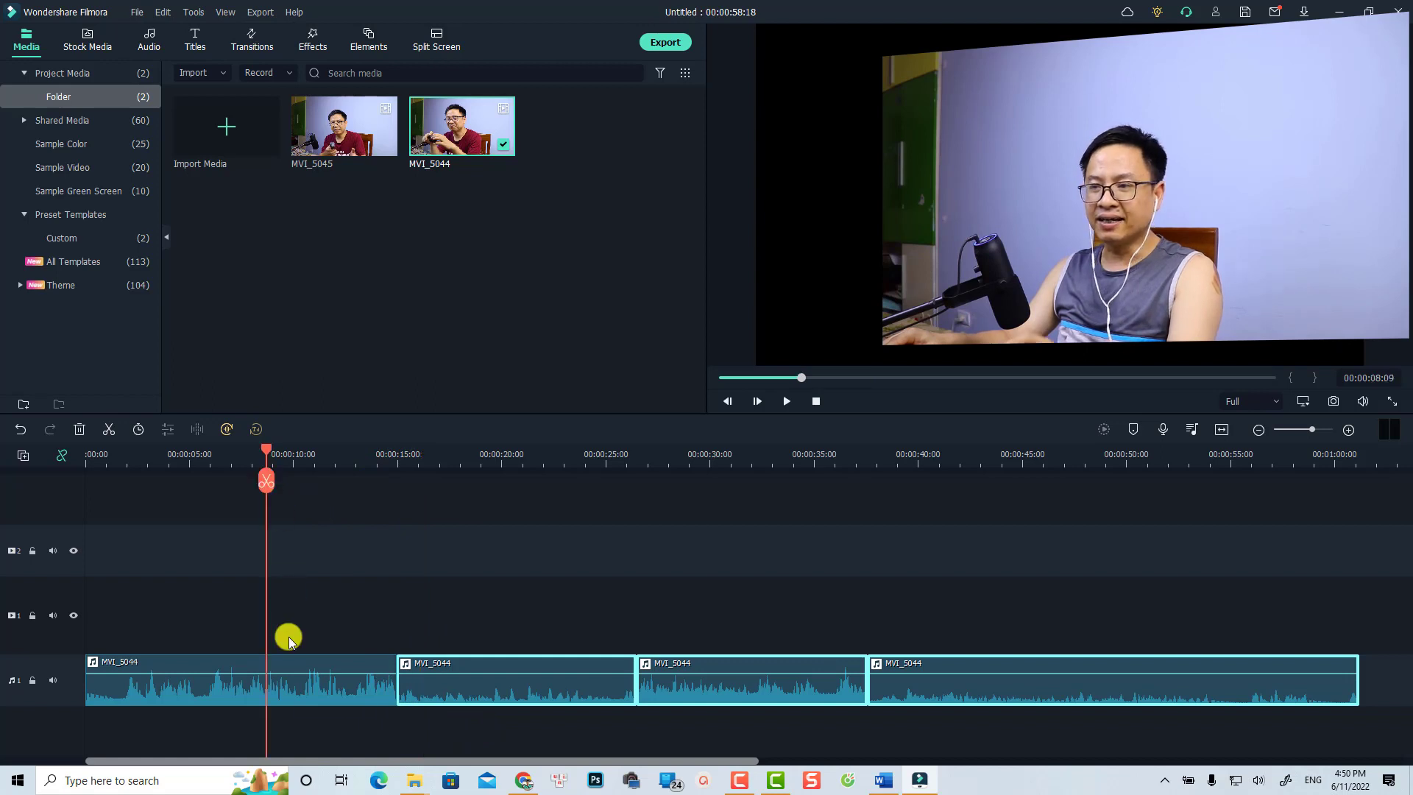
{"action": "left_click", "coordinate": [287, 687]}
{"action": "left_click", "coordinate": [267, 481]}
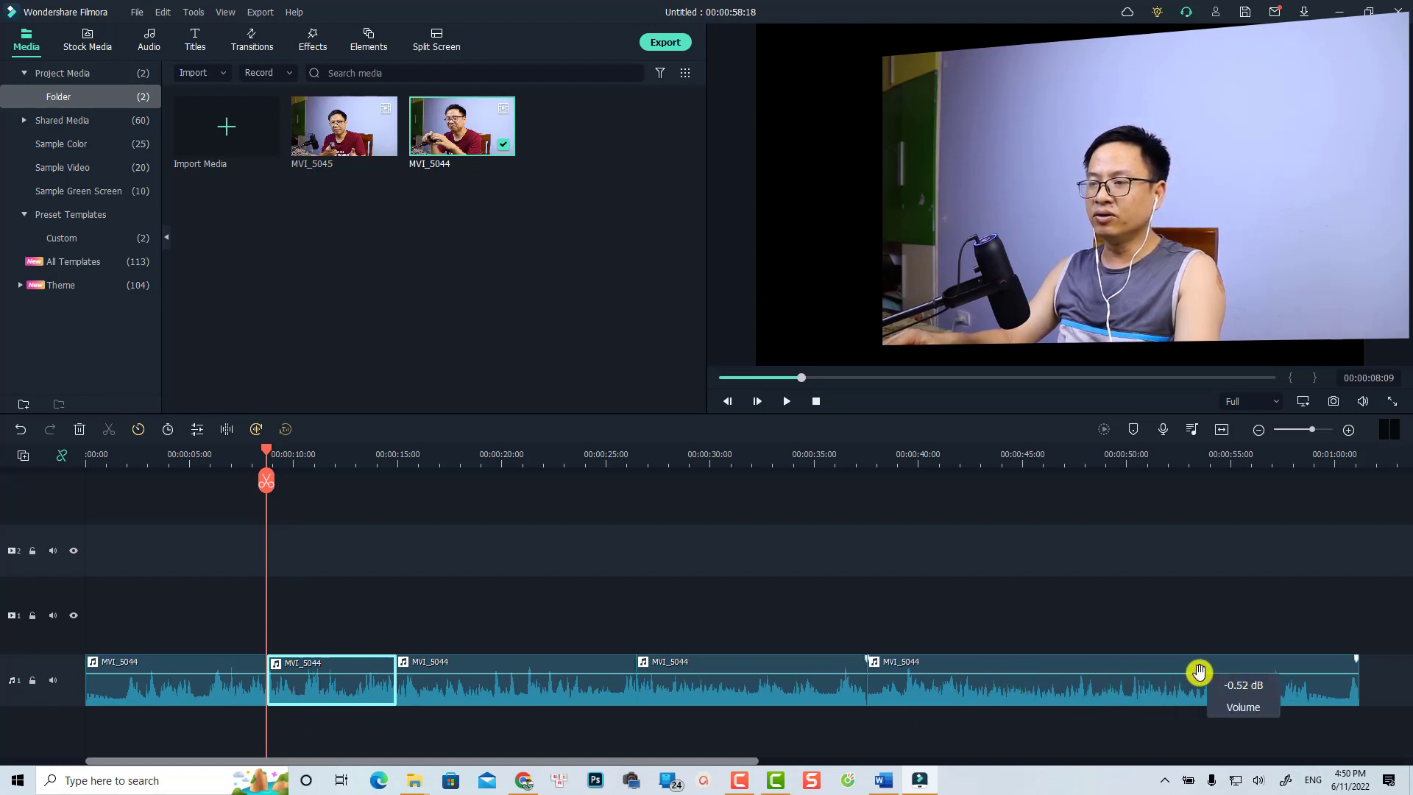
{"action": "key", "text": "ctrl+z"}
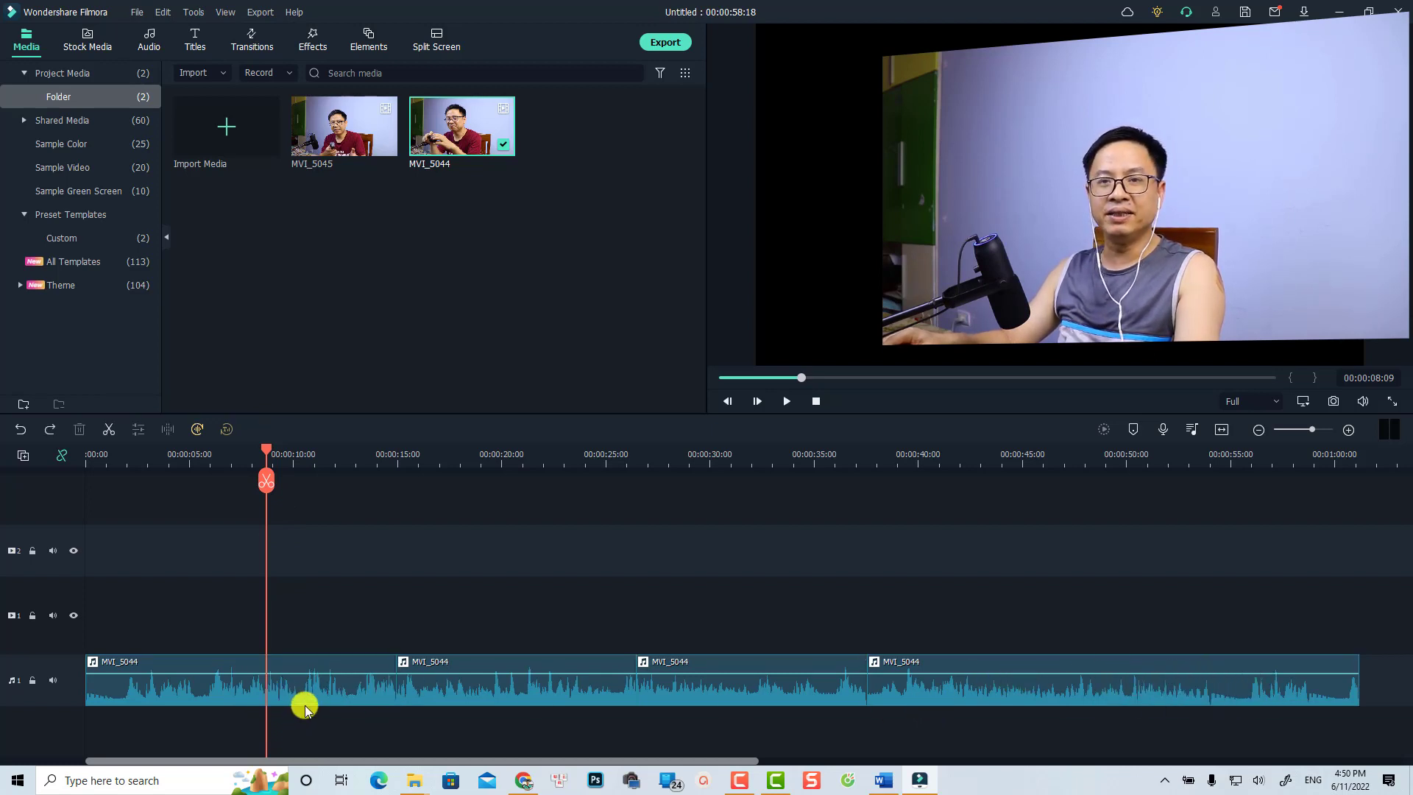
Step: Lower the volume of the second and fourth audio clips so their levels differ from the other two clips
{"action": "left_click", "coordinate": [298, 692]}
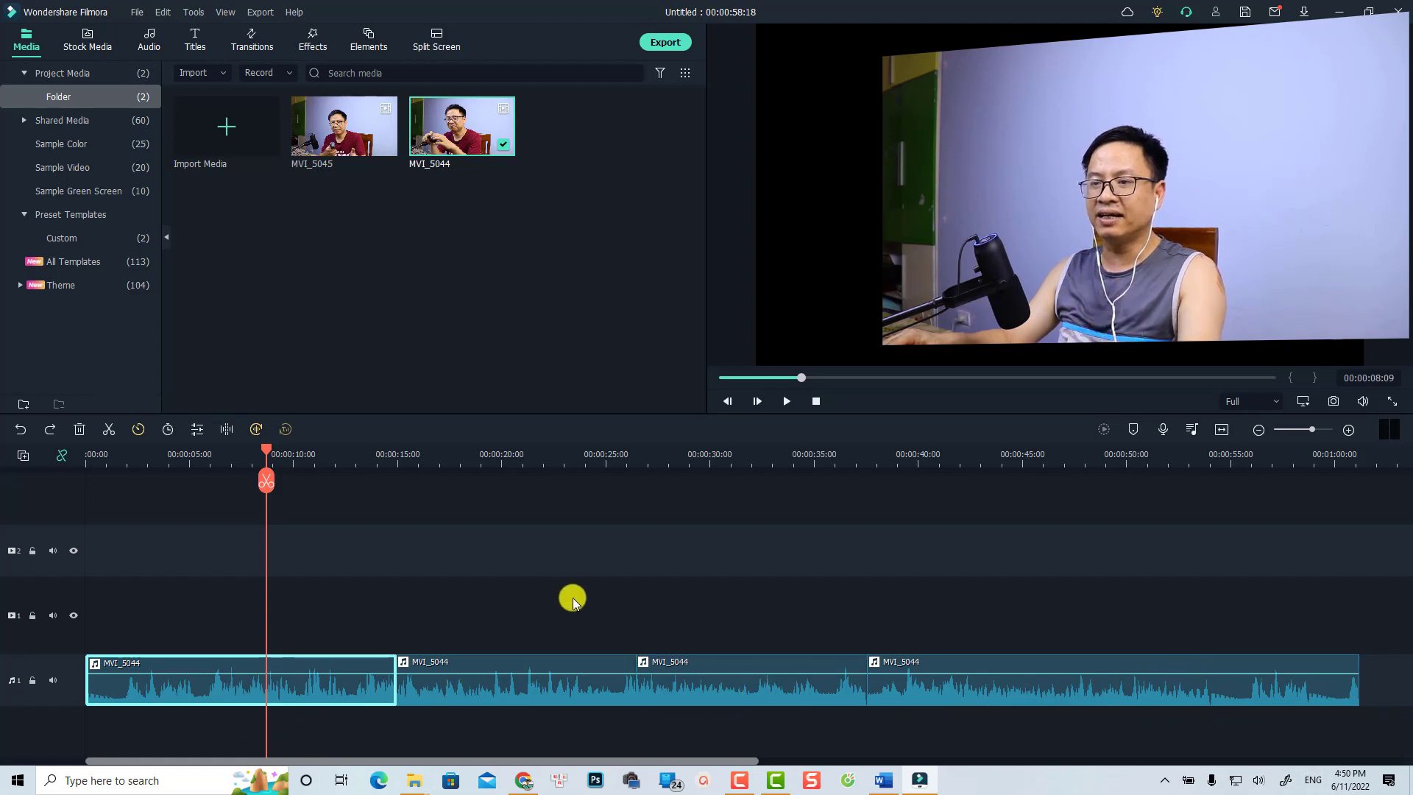
{"action": "left_click_drag", "start_coordinate": [378, 608], "coordinate": [1247, 740]}
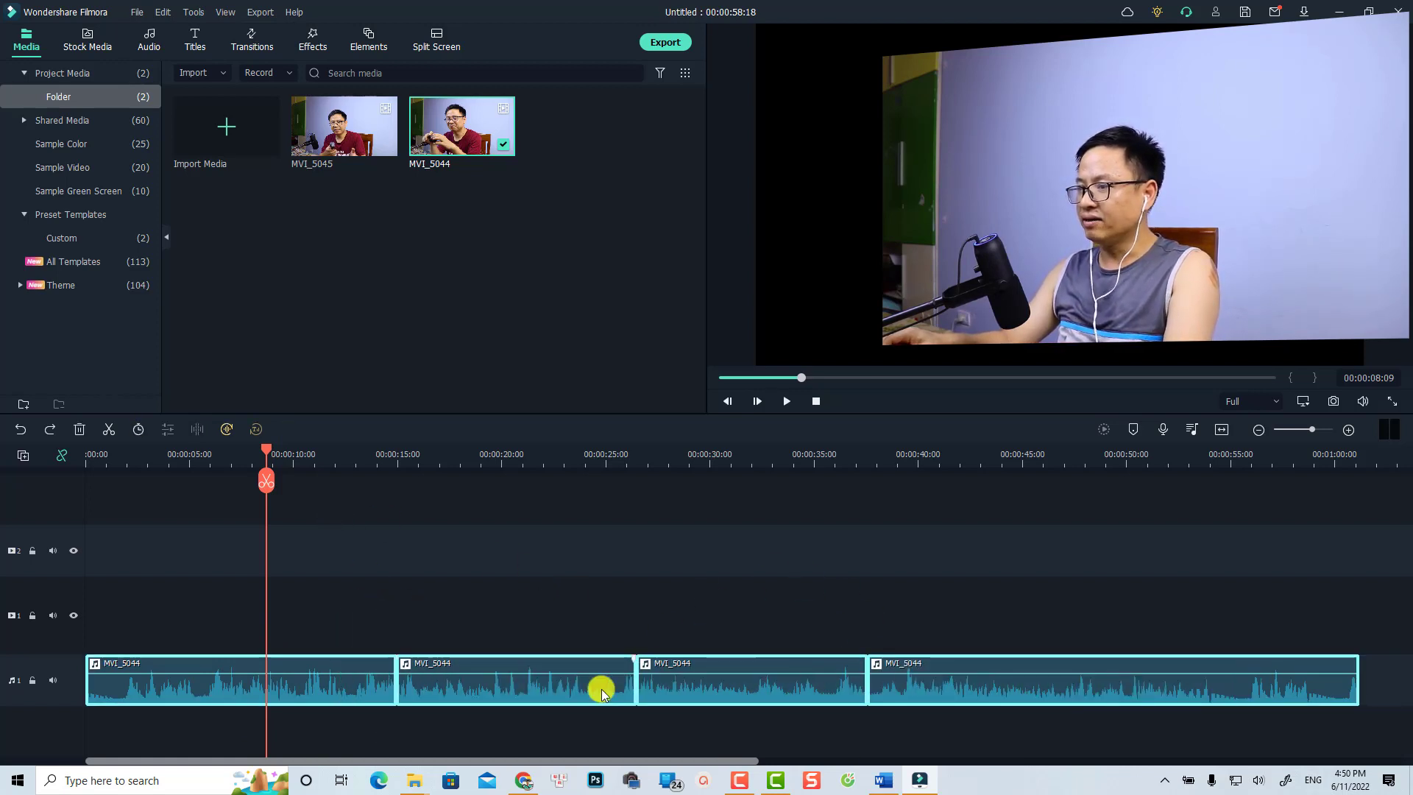
{"action": "left_click_drag", "start_coordinate": [549, 672], "coordinate": [549, 673]}
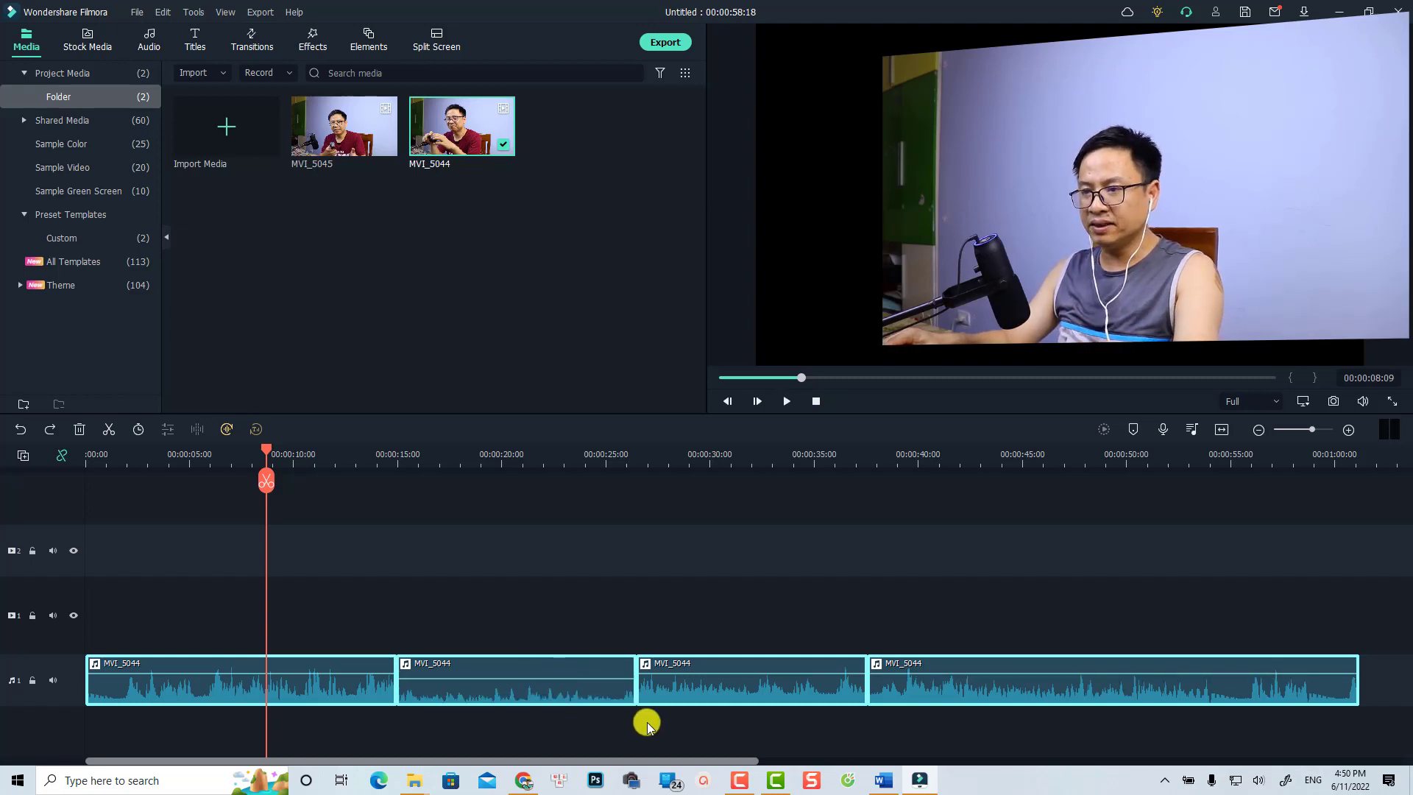
{"action": "left_click_drag", "start_coordinate": [983, 672], "coordinate": [981, 678]}
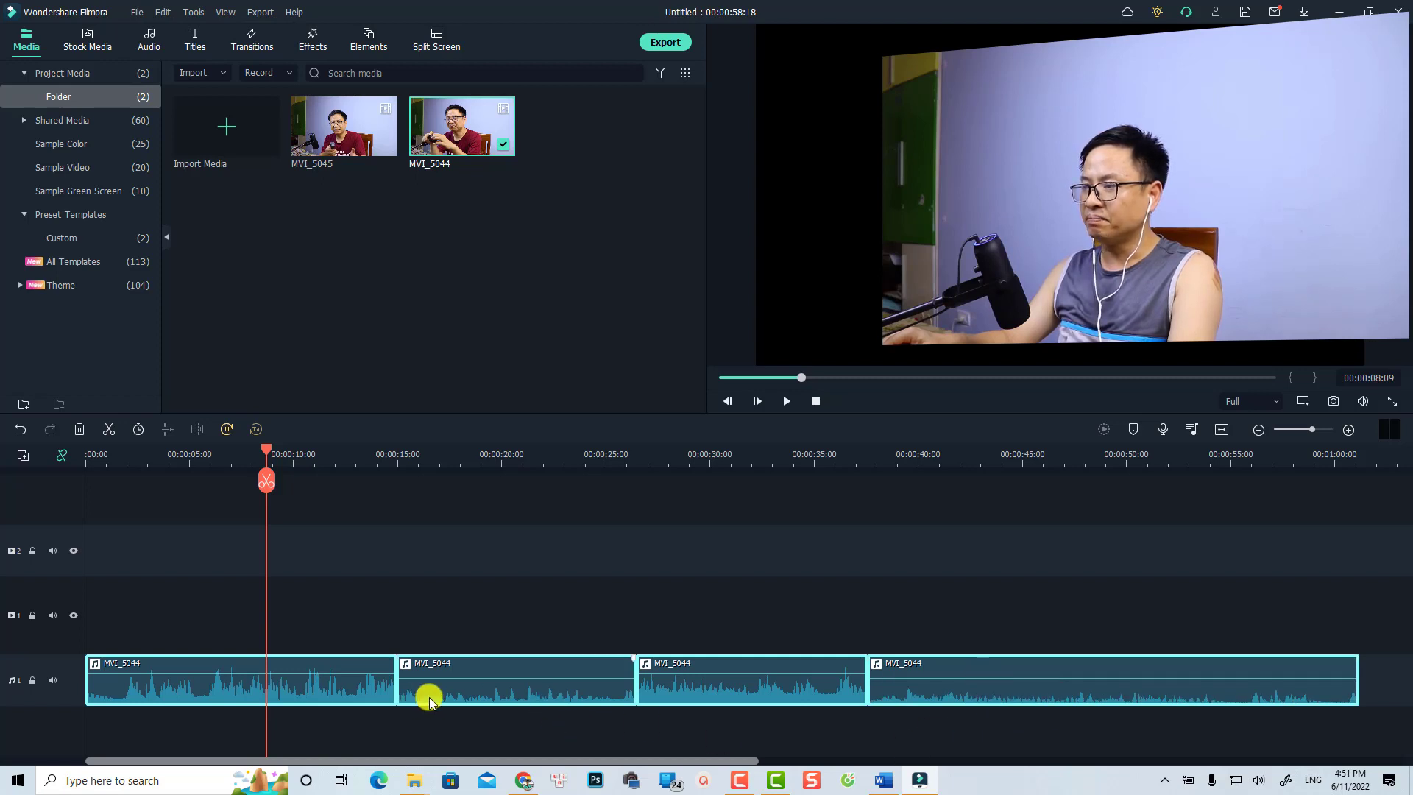
{"action": "left_click", "coordinate": [783, 739]}
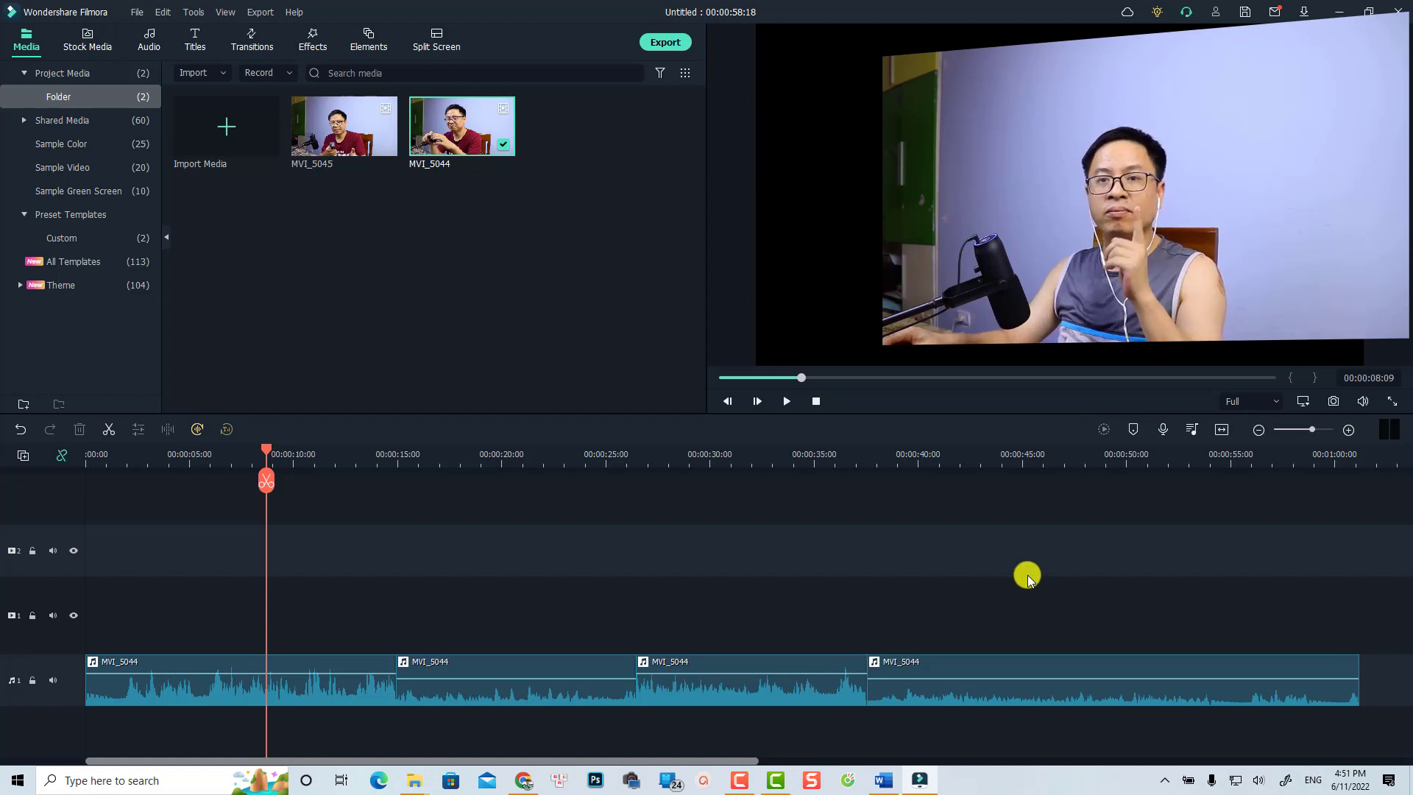
Step: Apply Auto Normalization to all four audio clips together and close the audio settings
{"action": "left_click_drag", "start_coordinate": [1026, 576], "coordinate": [539, 712]}
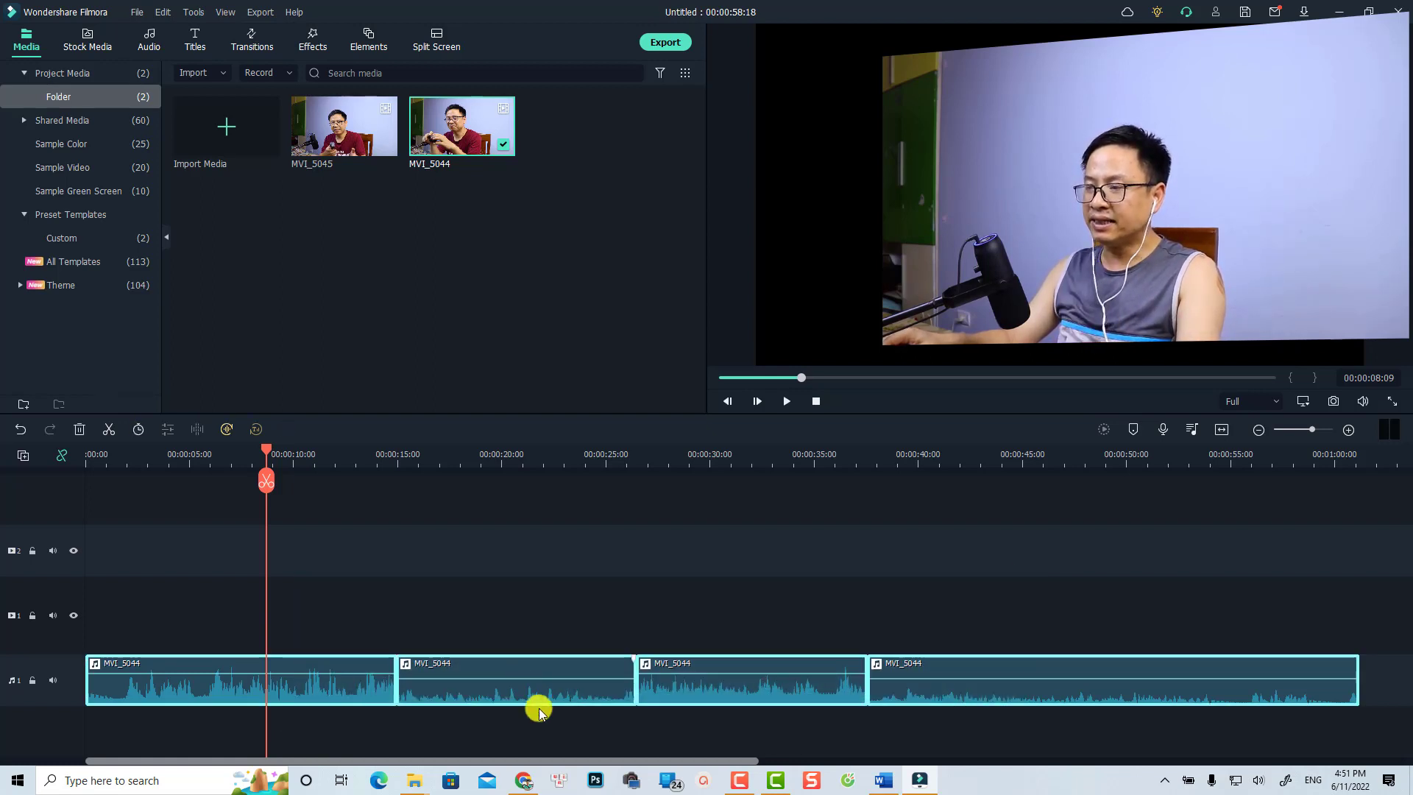
{"action": "right_click", "coordinate": [361, 688]}
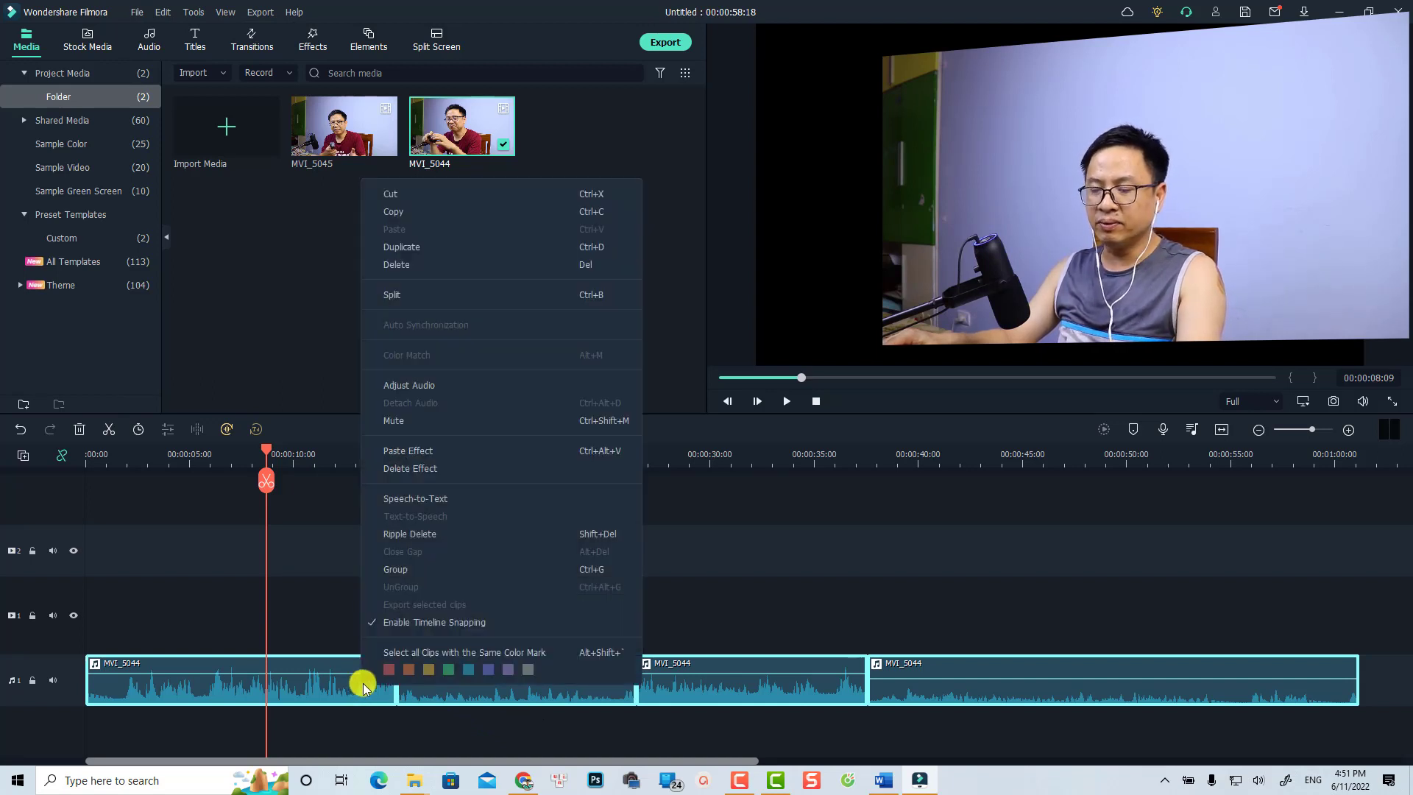
{"action": "left_click", "coordinate": [424, 389]}
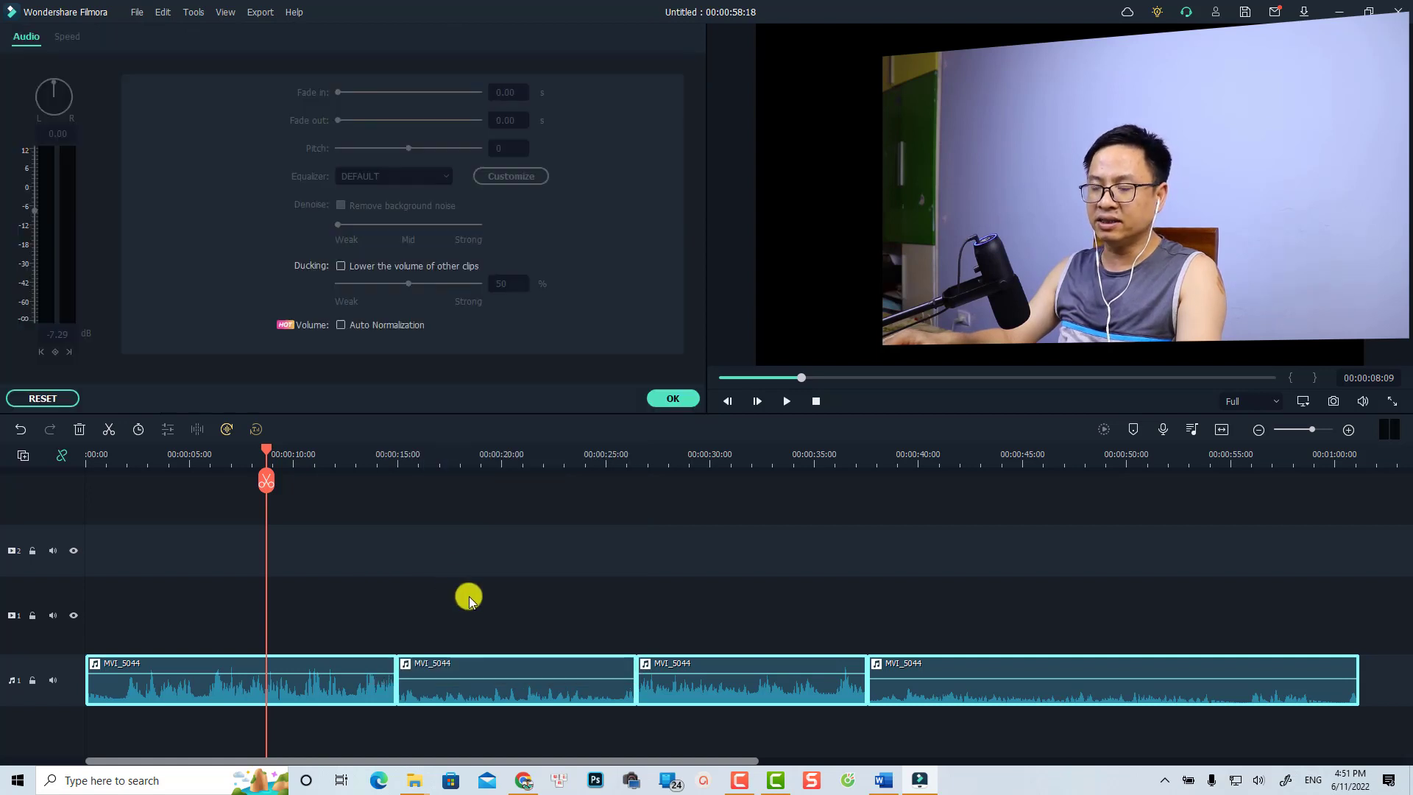
{"action": "left_click", "coordinate": [341, 325]}
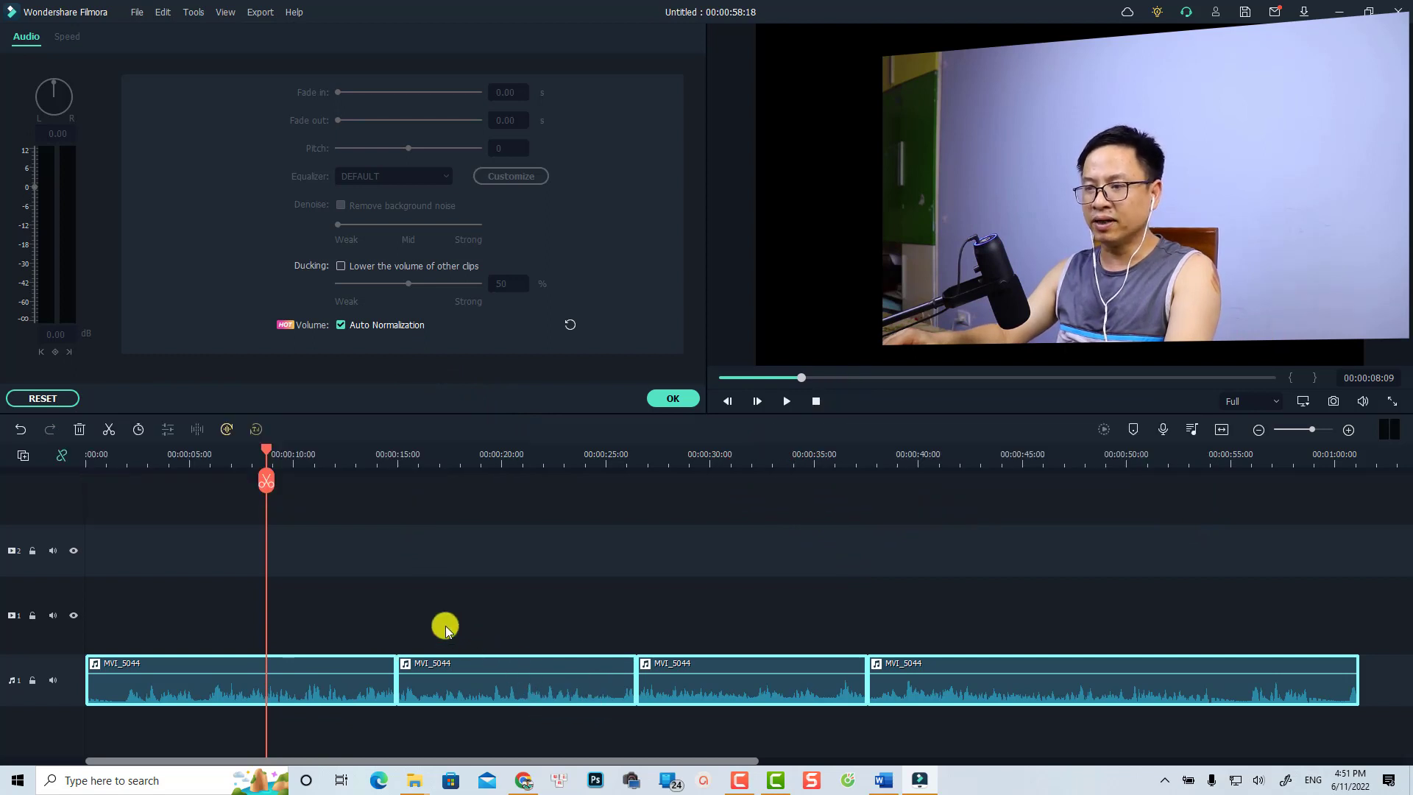
{"action": "left_click", "coordinate": [410, 596]}
Step: Play the normalized audio across the join between the first and second clips to compare their loudness
{"action": "left_click", "coordinate": [337, 462]}
{"action": "key", "text": "space"}
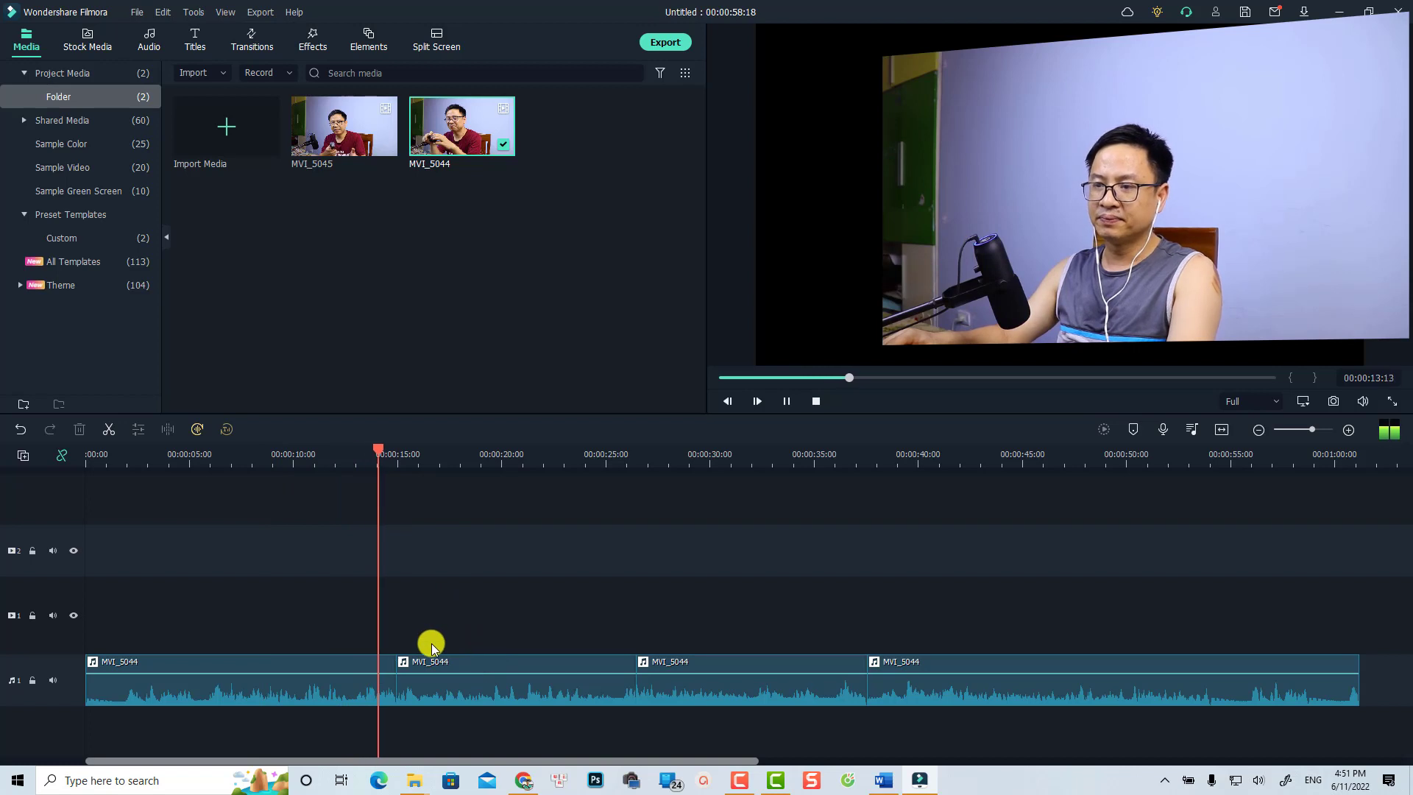
{"action": "key", "text": "space"}
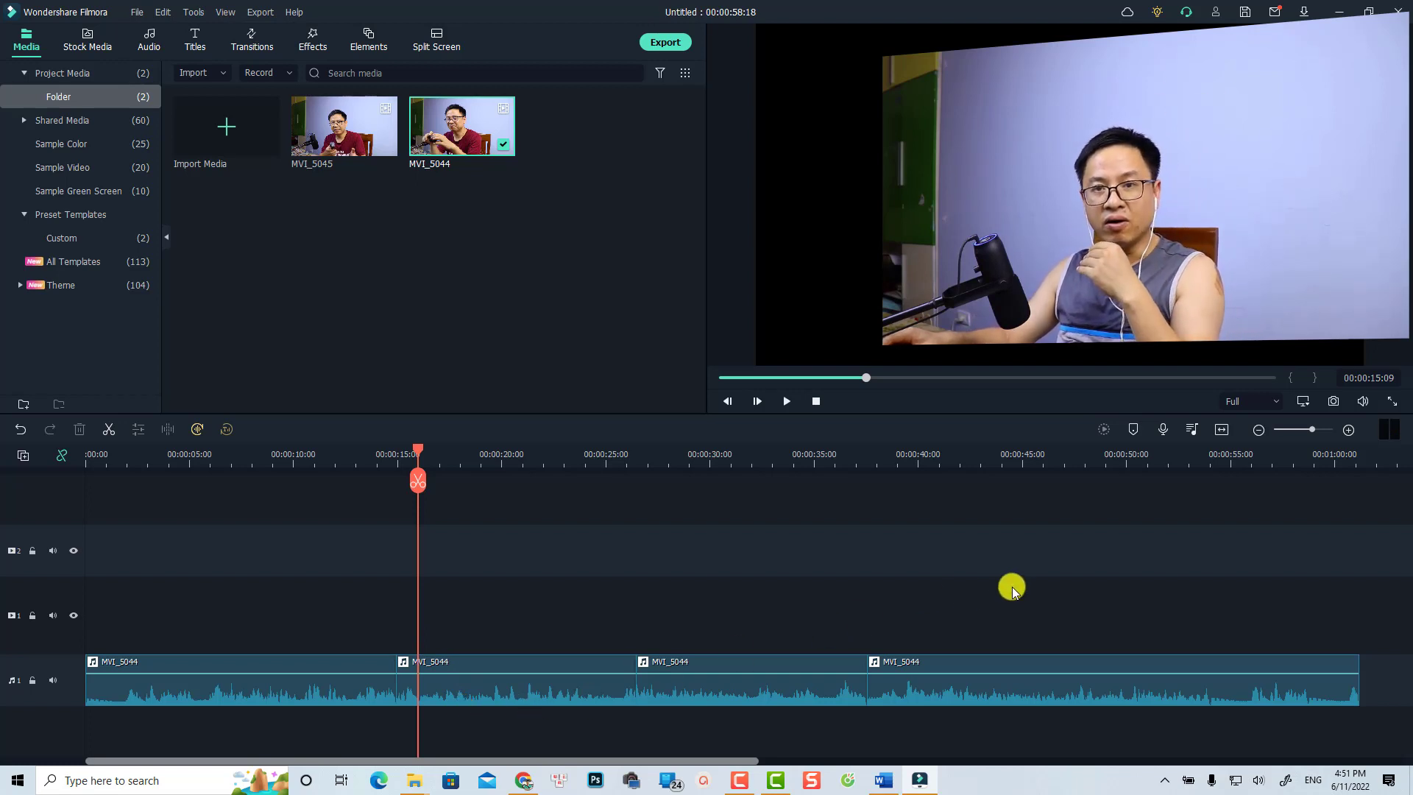
Step: Raise the Audio 1 track's volume to 8.45 dB in the Audio Mixer
{"action": "left_click_drag", "start_coordinate": [1278, 587], "coordinate": [133, 723]}
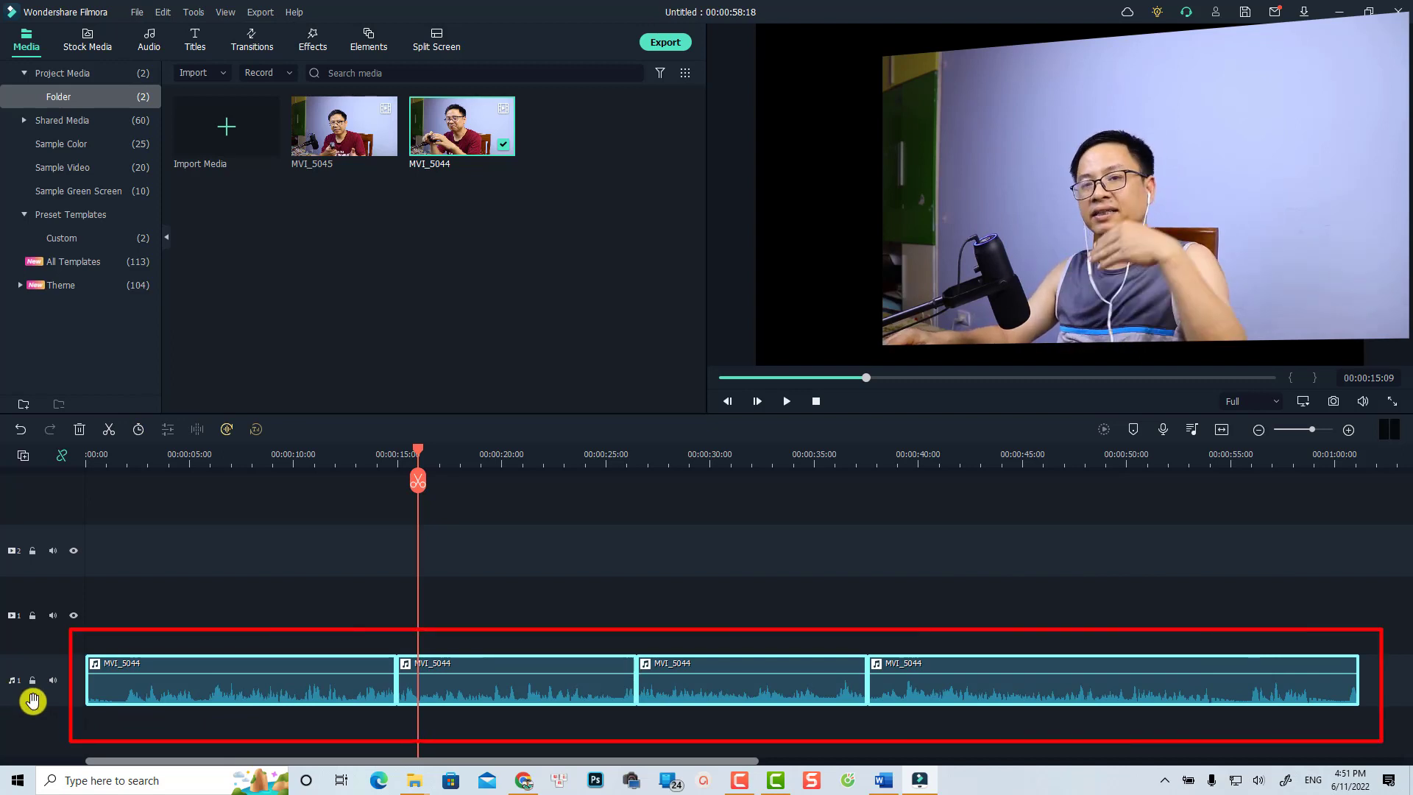
{"action": "left_click", "coordinate": [646, 625]}
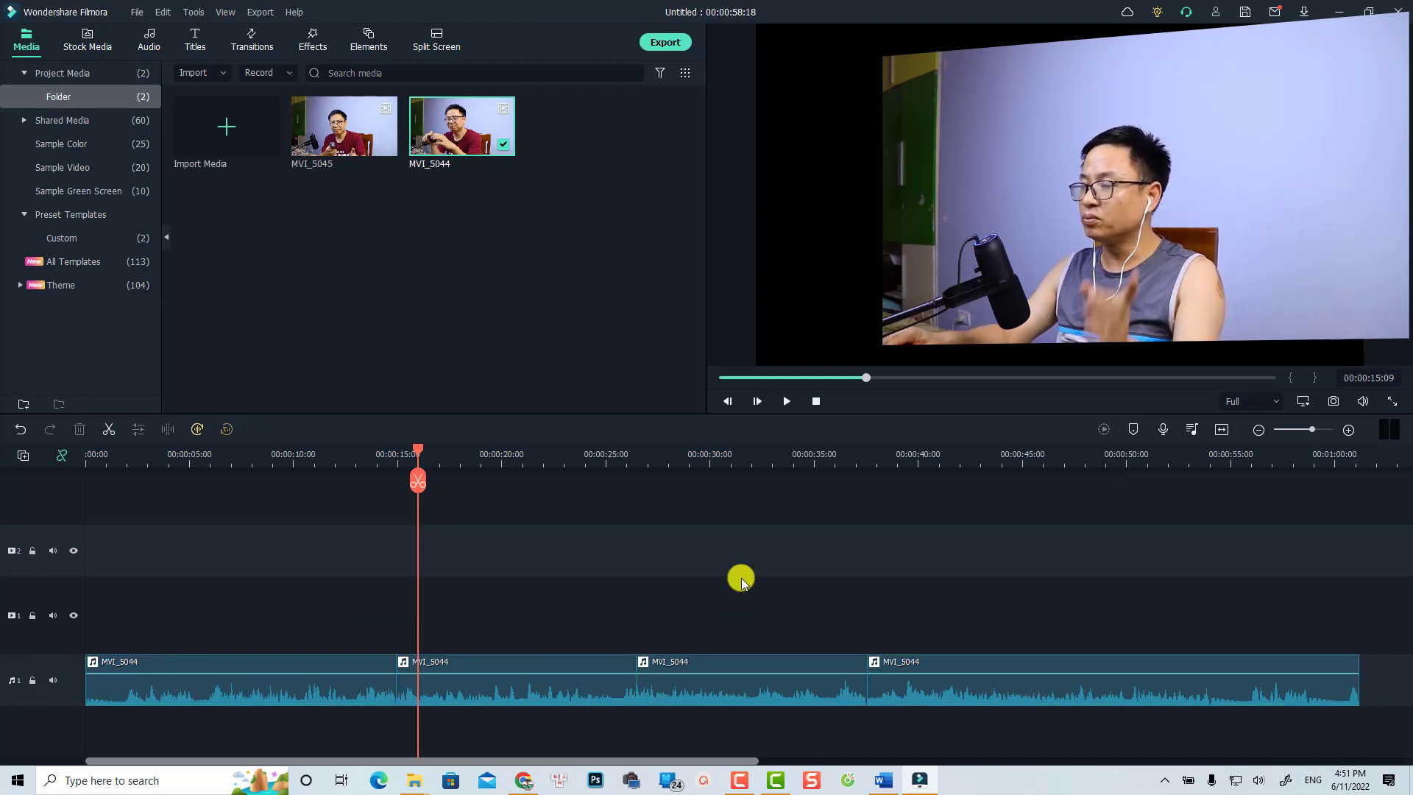
{"action": "left_click", "coordinate": [1190, 431]}
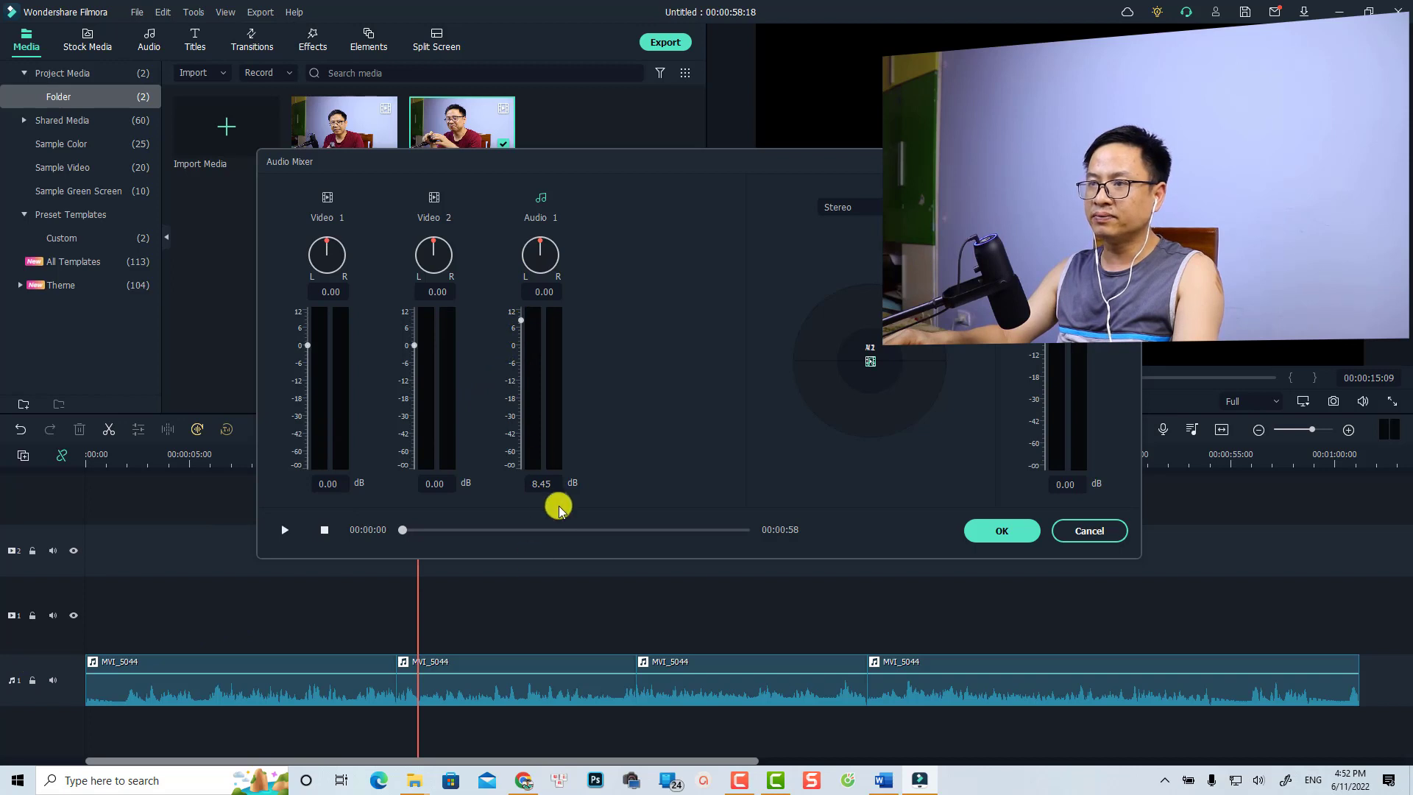
{"action": "left_click", "coordinate": [998, 531]}
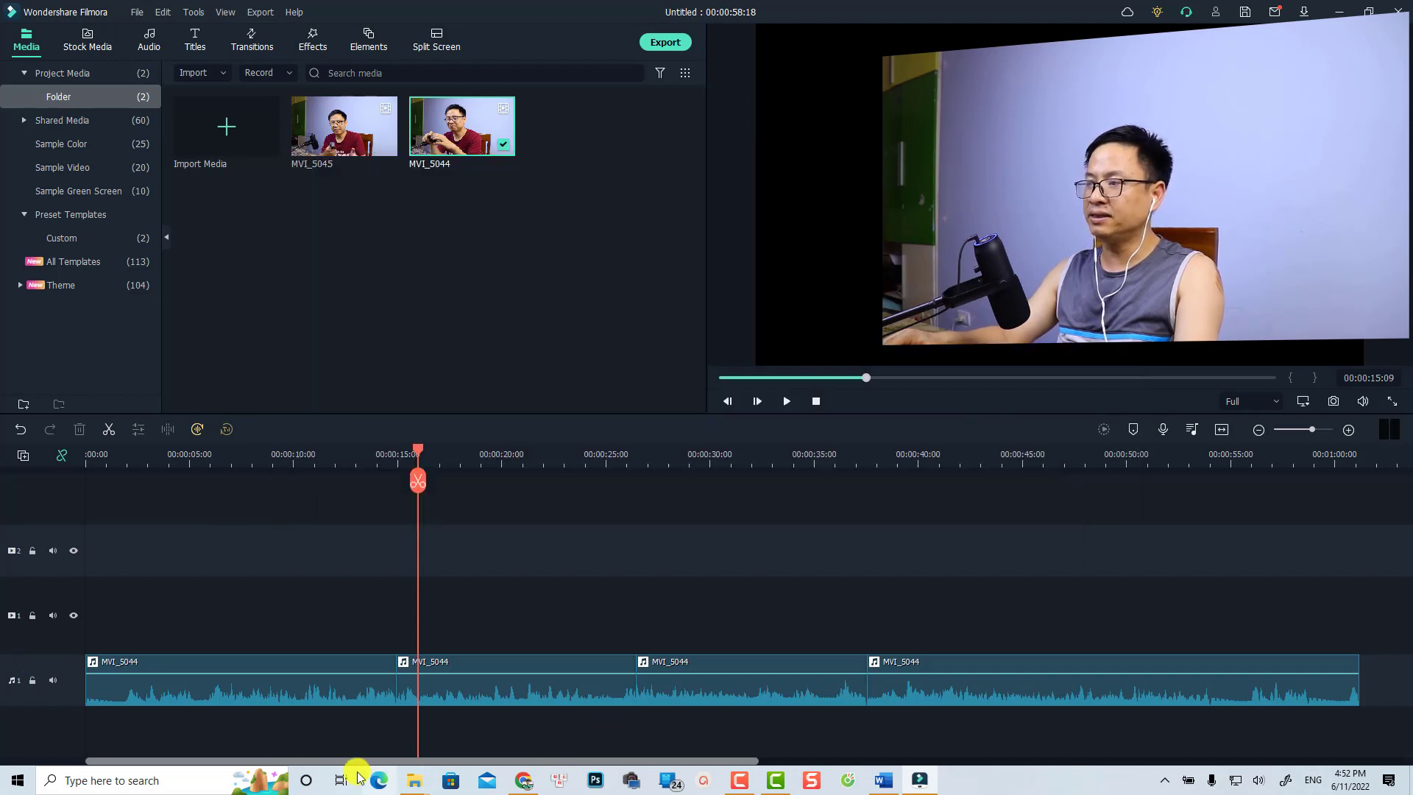
Step: Play the first audio clip from 00:00:03:15 to hear the raised track volume
{"action": "left_click", "coordinate": [164, 460]}
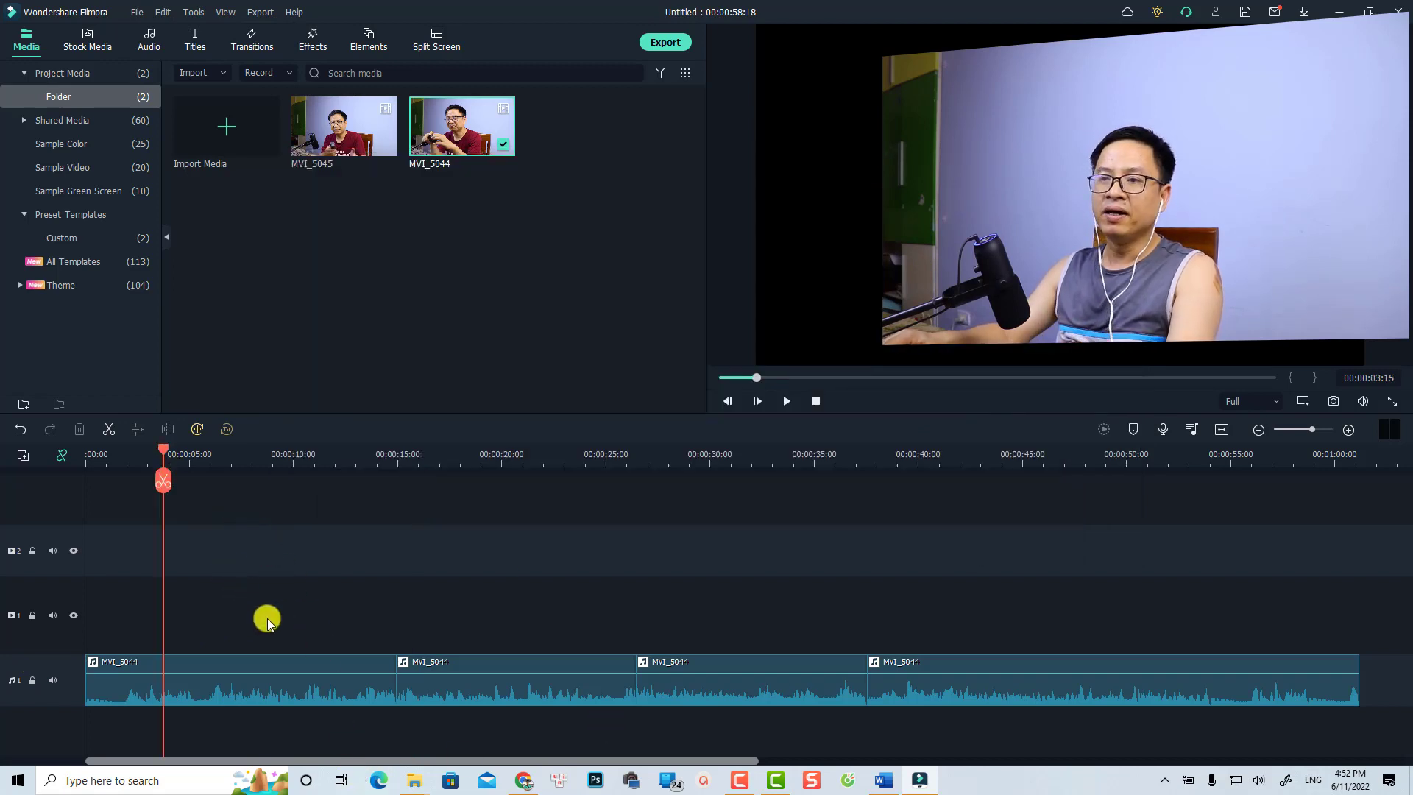
{"action": "key", "text": "space"}
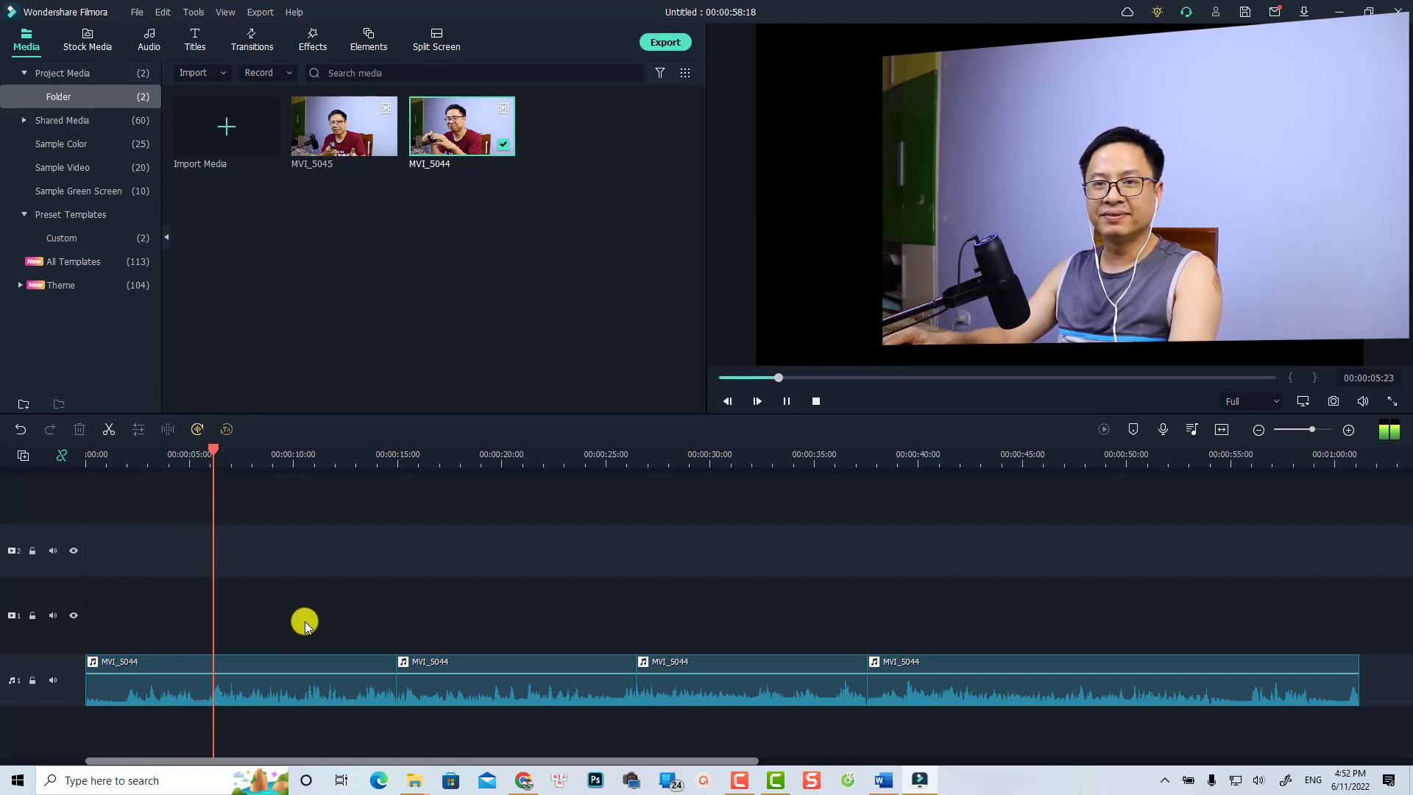
{"action": "key", "text": "space"}
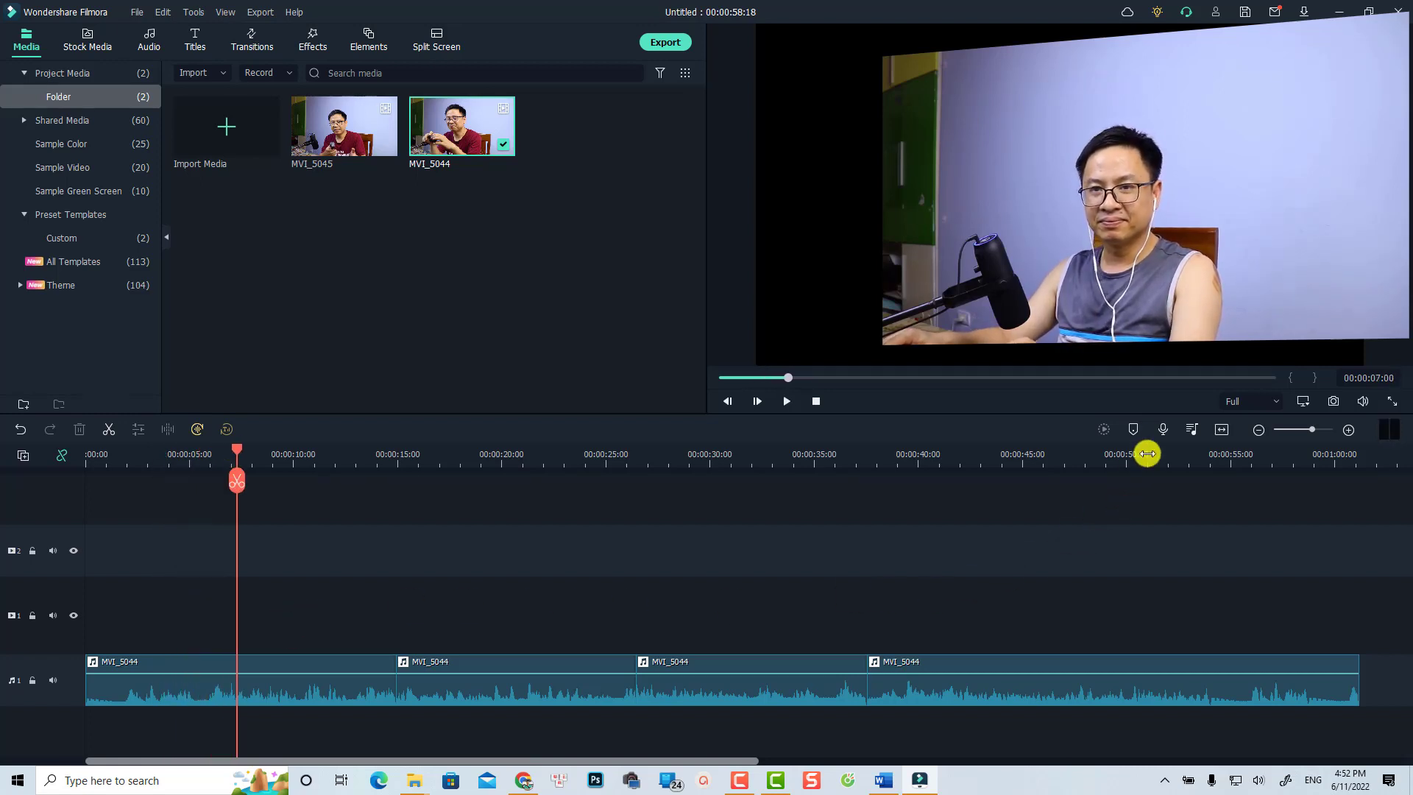
Step: Lower the Audio 1 track's volume to about -11 dB in the Audio Mixer and listen to the result
{"action": "left_click", "coordinate": [1192, 429]}
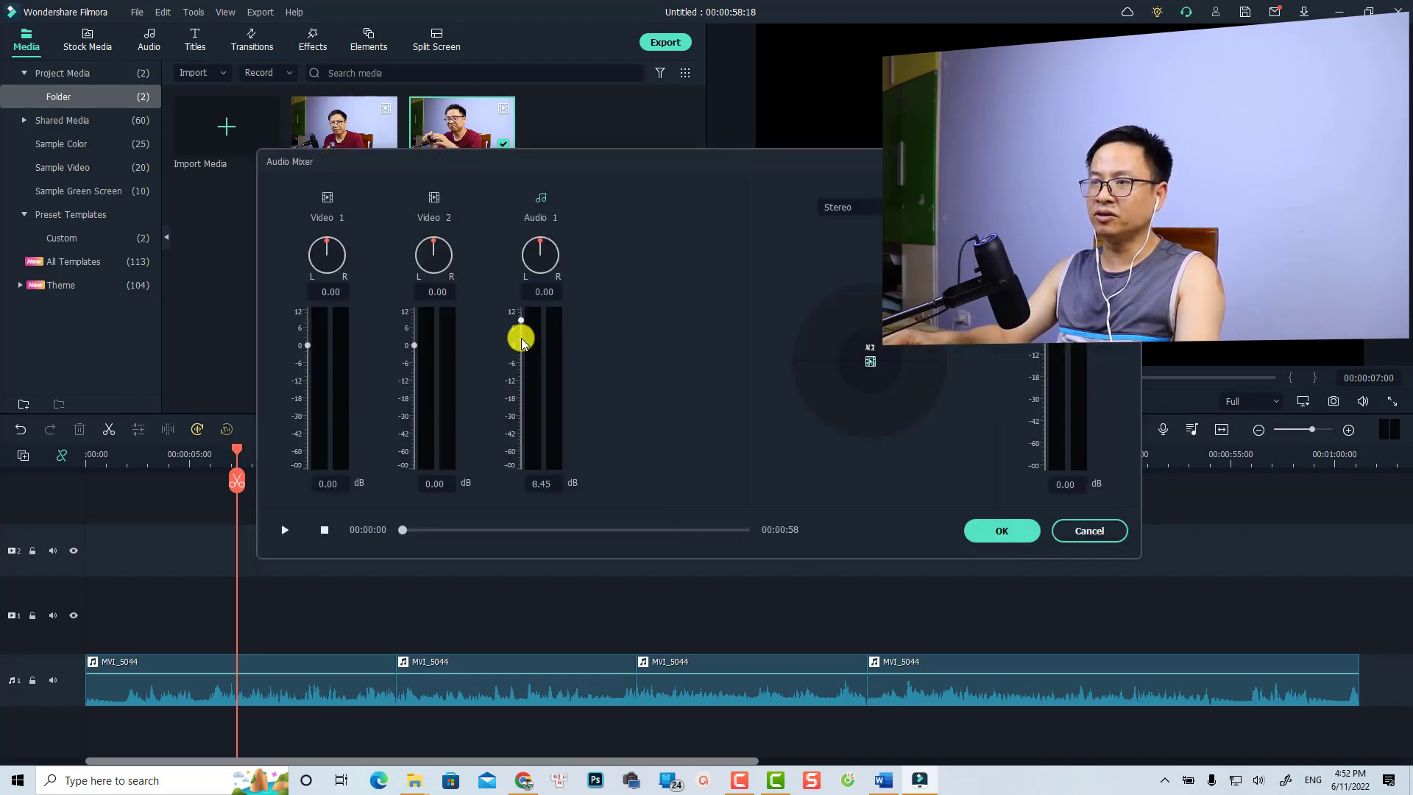
{"action": "left_click_drag", "start_coordinate": [520, 331], "coordinate": [517, 395]}
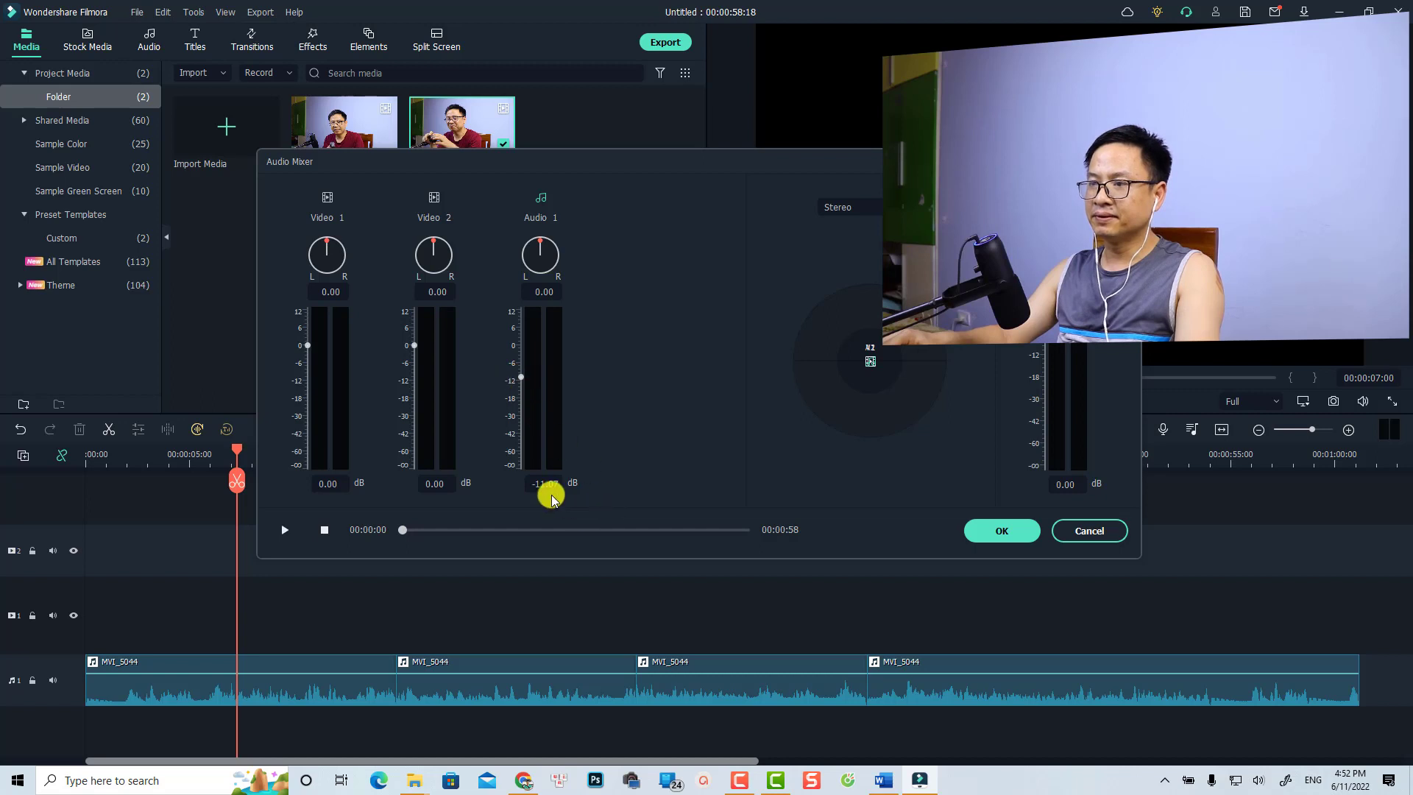
{"action": "left_click", "coordinate": [985, 538]}
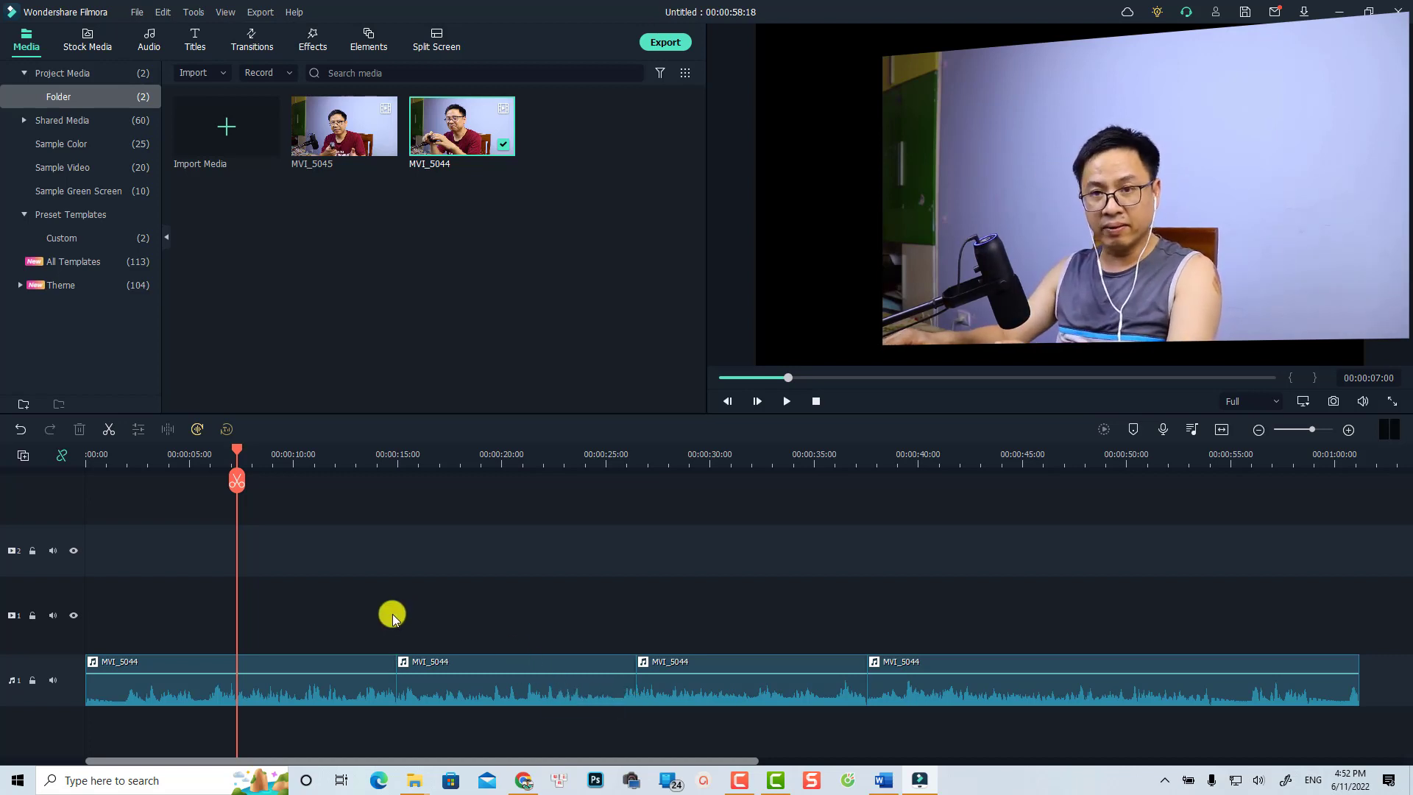
{"action": "key", "text": "space"}
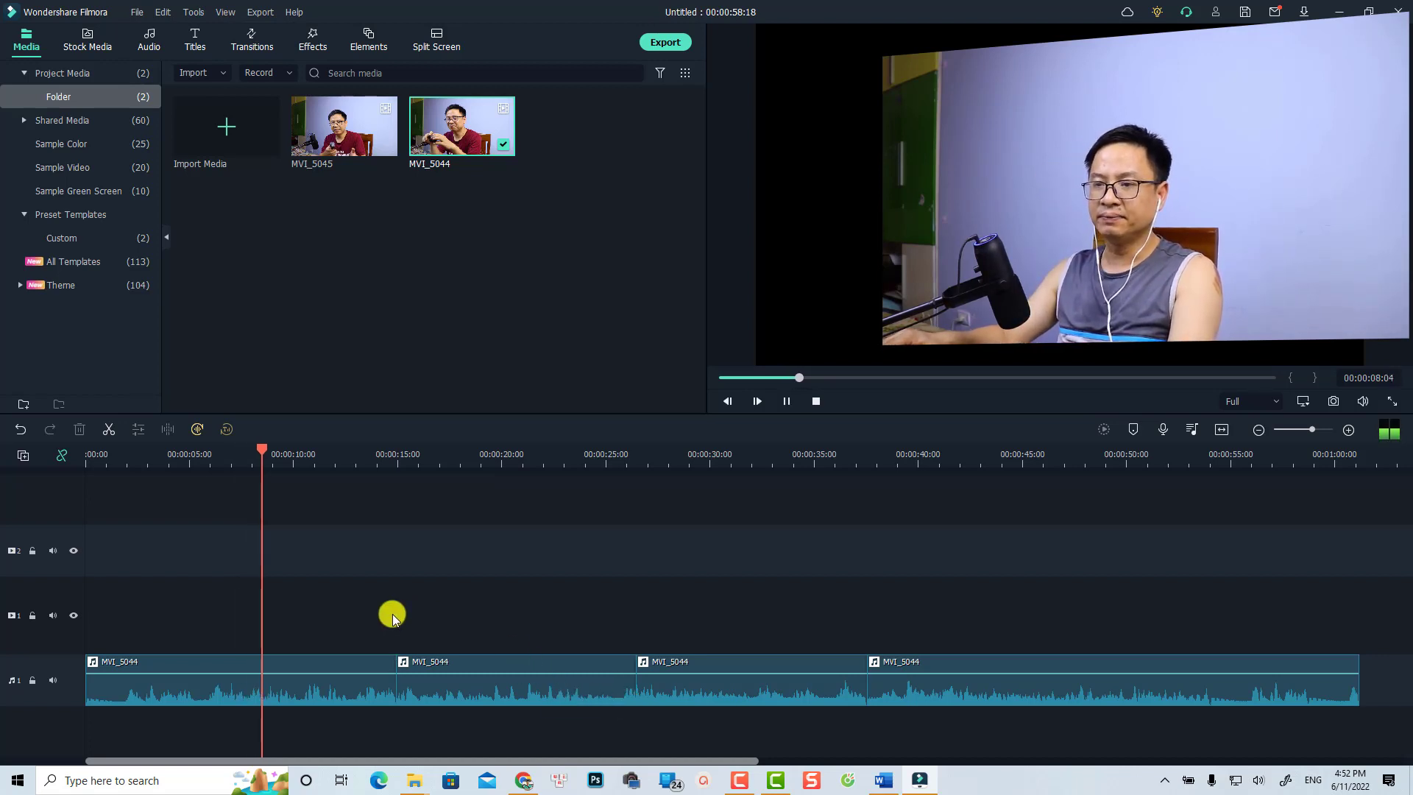
{"action": "key", "text": "space"}
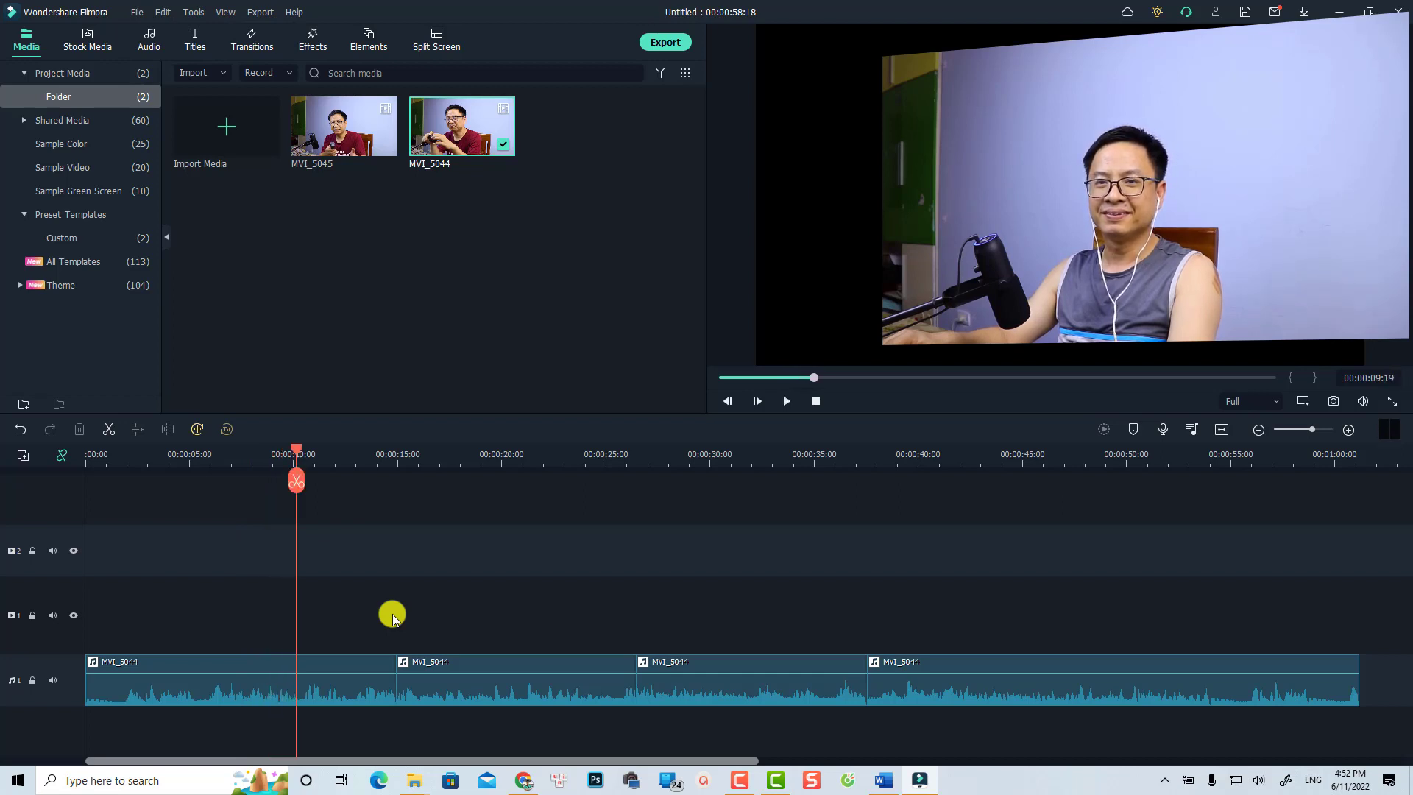
Step: Add a fade-out at the end and a fade-in at the start of the first audio clip, each about 2 seconds long
{"action": "left_click_drag", "start_coordinate": [1021, 610], "coordinate": [432, 629]}
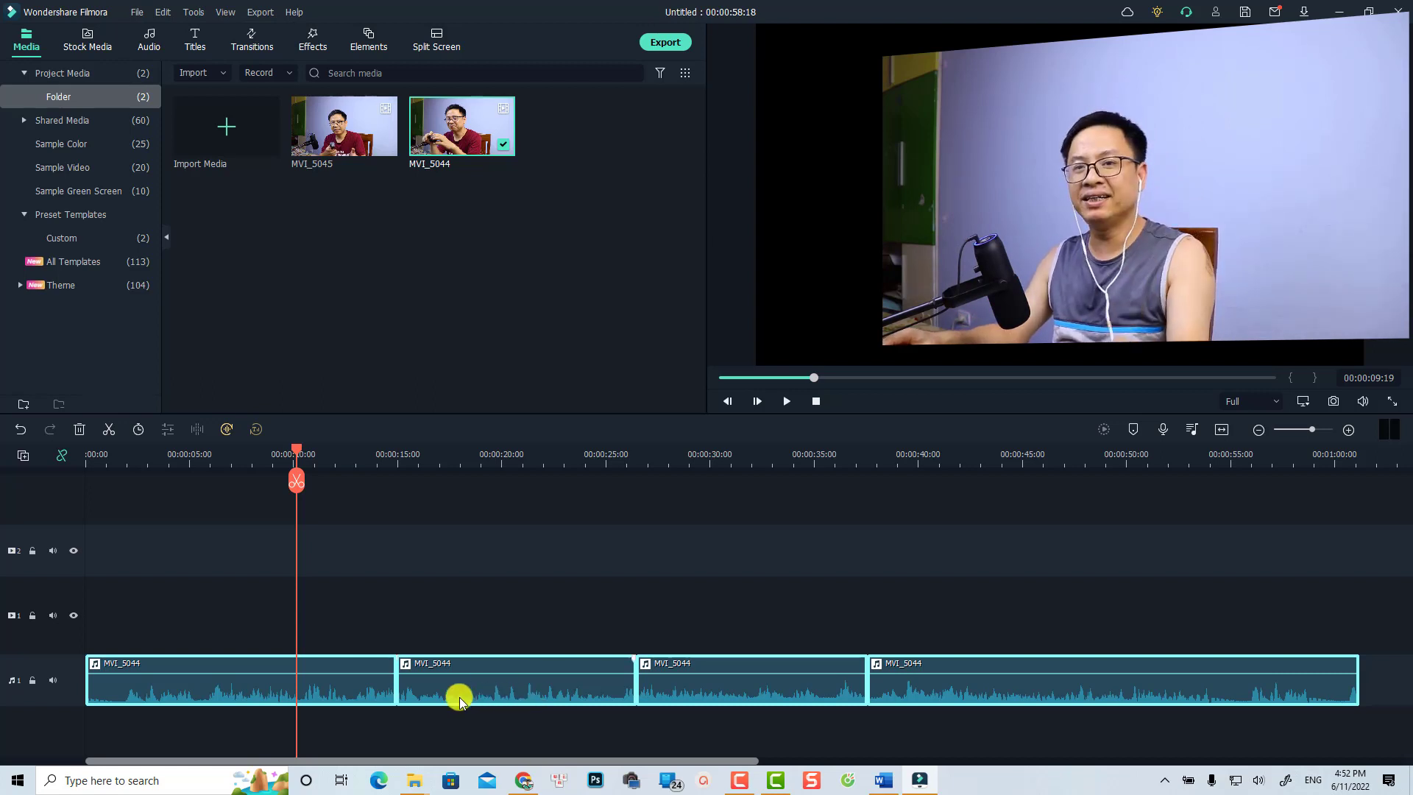
{"action": "left_click", "coordinate": [366, 678]}
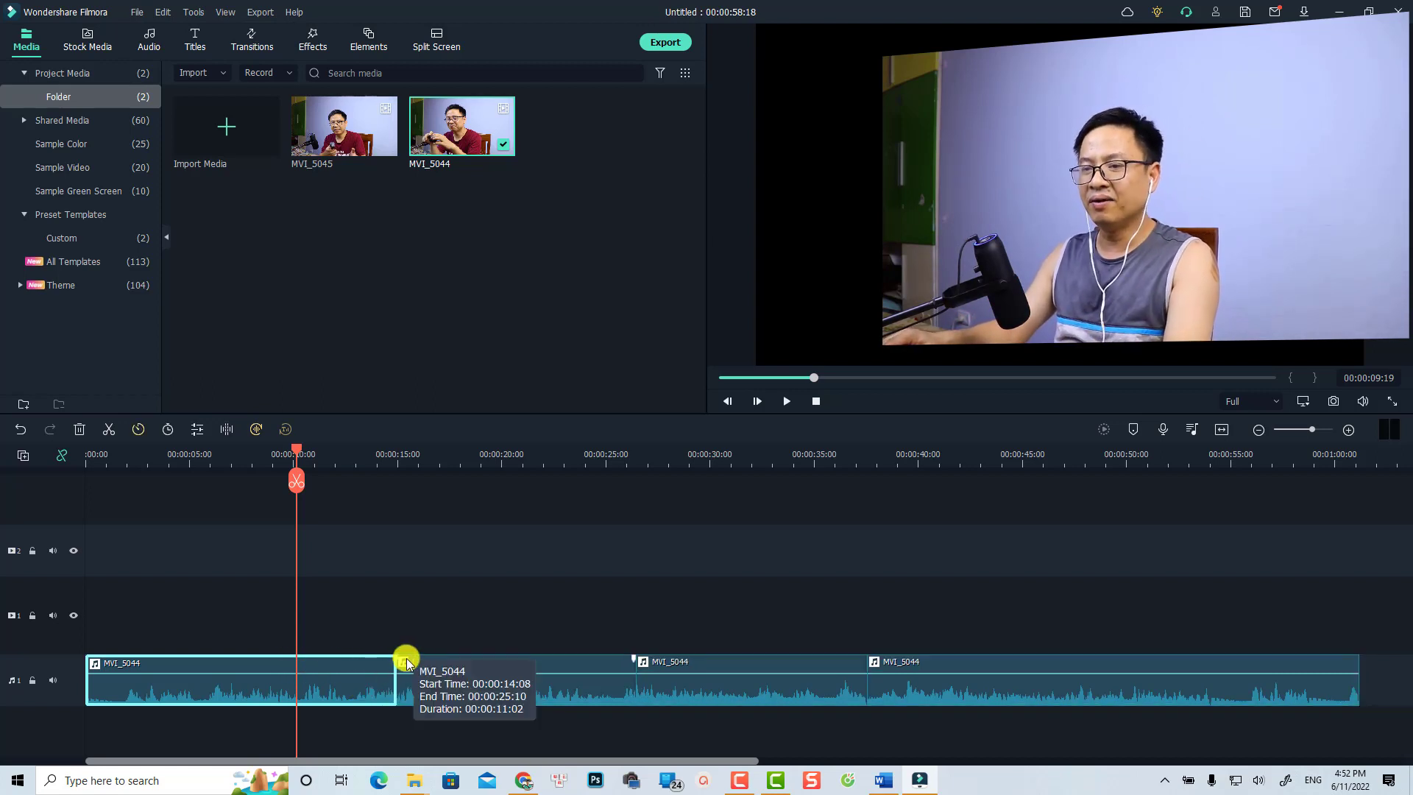
{"action": "left_click_drag", "start_coordinate": [394, 655], "coordinate": [358, 671]}
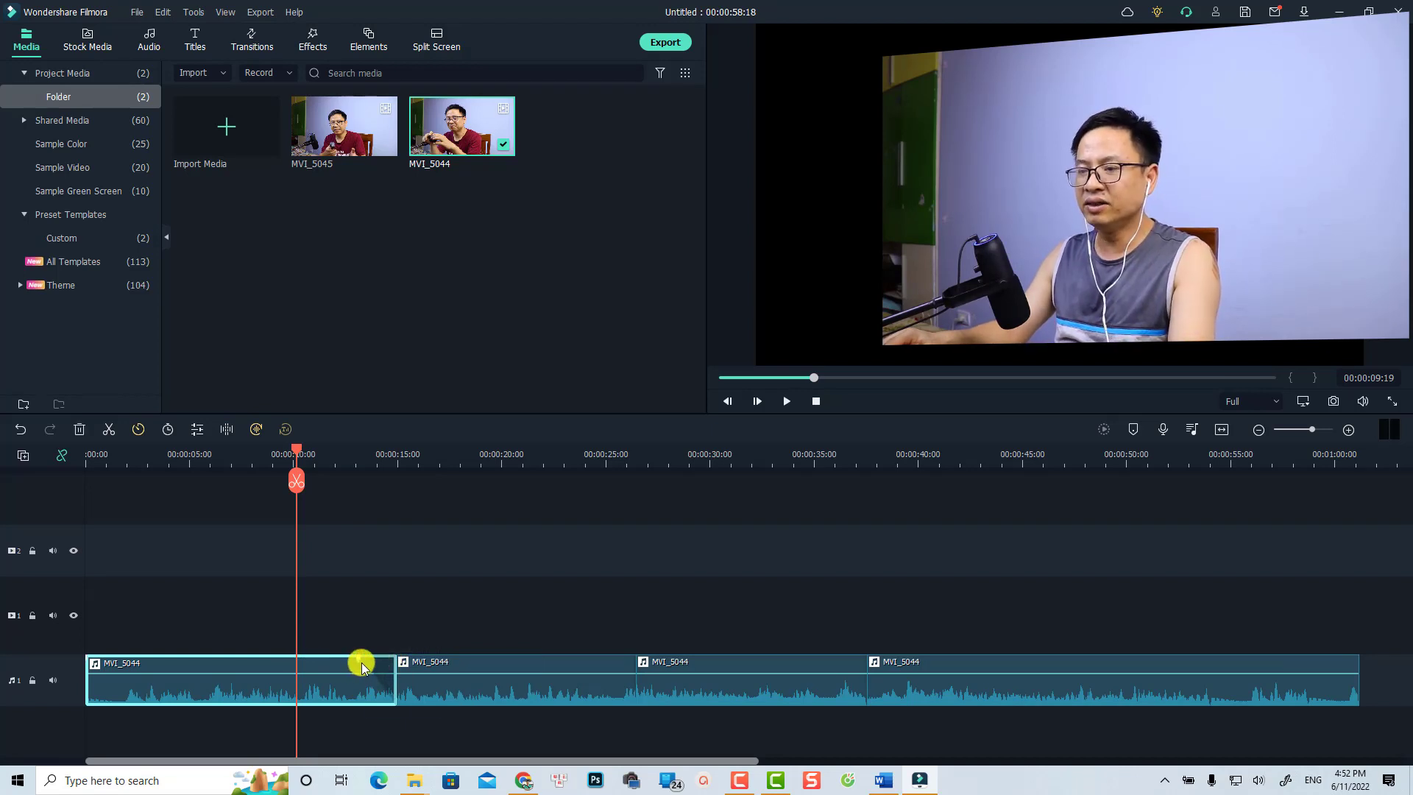
{"action": "left_click_drag", "start_coordinate": [87, 658], "coordinate": [134, 662]}
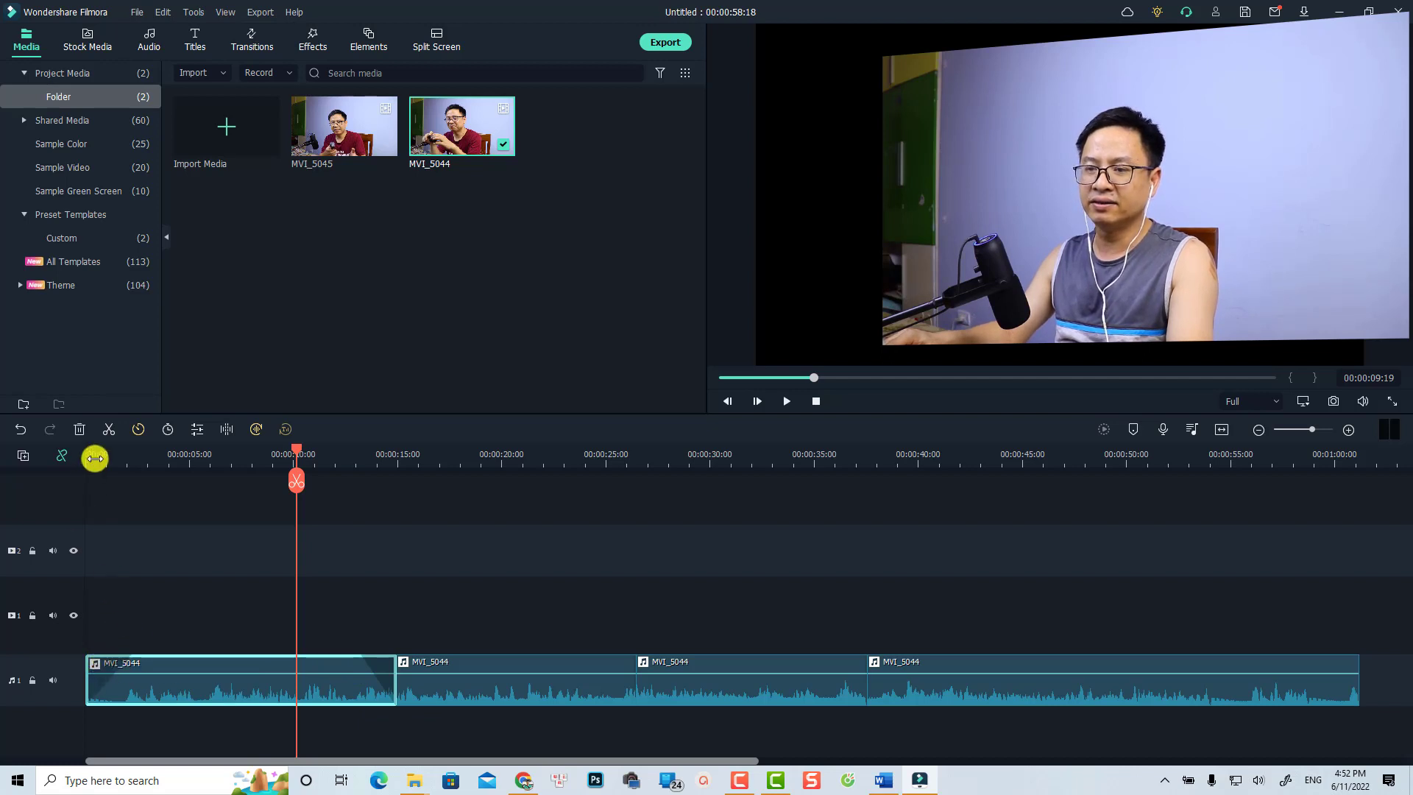
Step: Play the first clip from near its start to hear the fade-in, and play its end to hear the fade-out
{"action": "left_click", "coordinate": [95, 455]}
{"action": "key", "text": "space"}
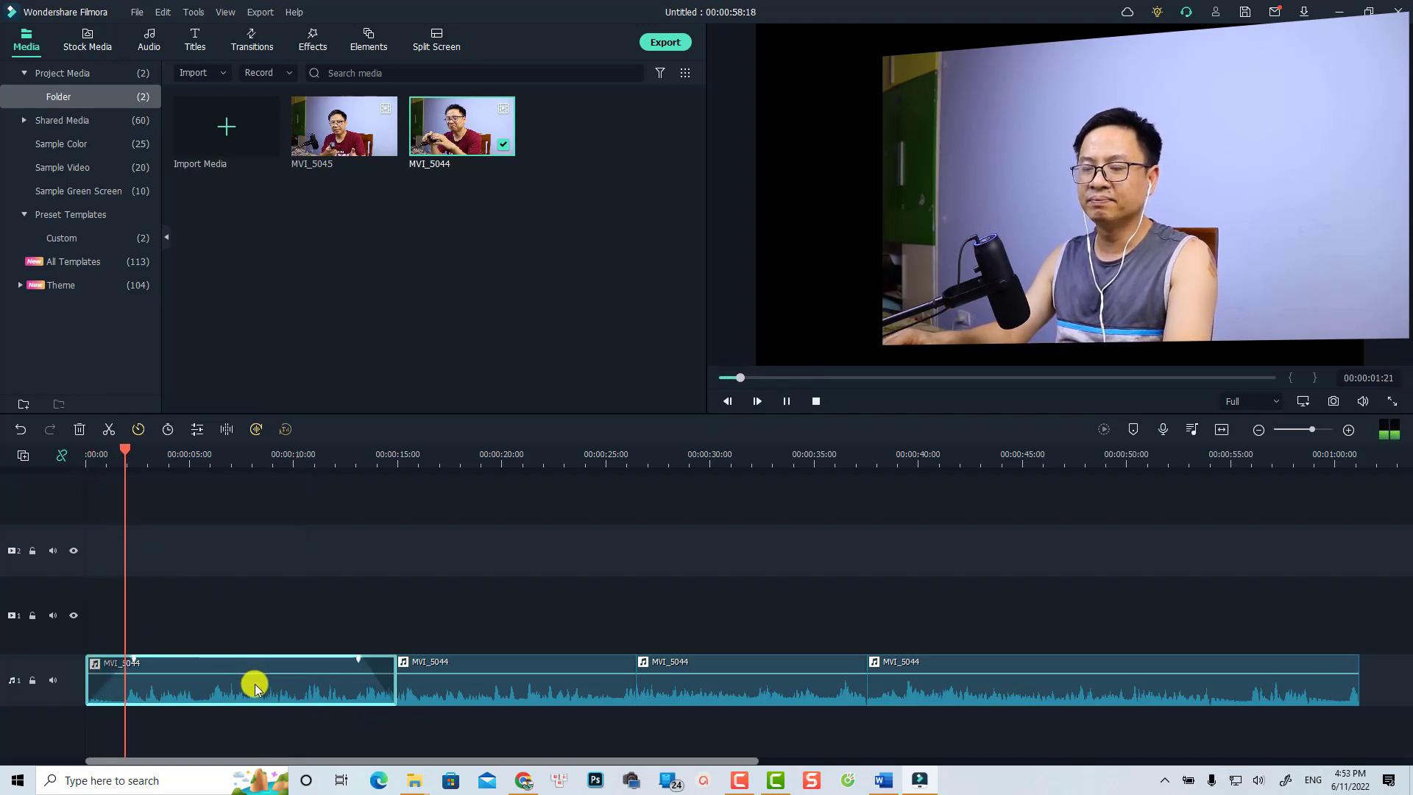
{"action": "key", "text": "space"}
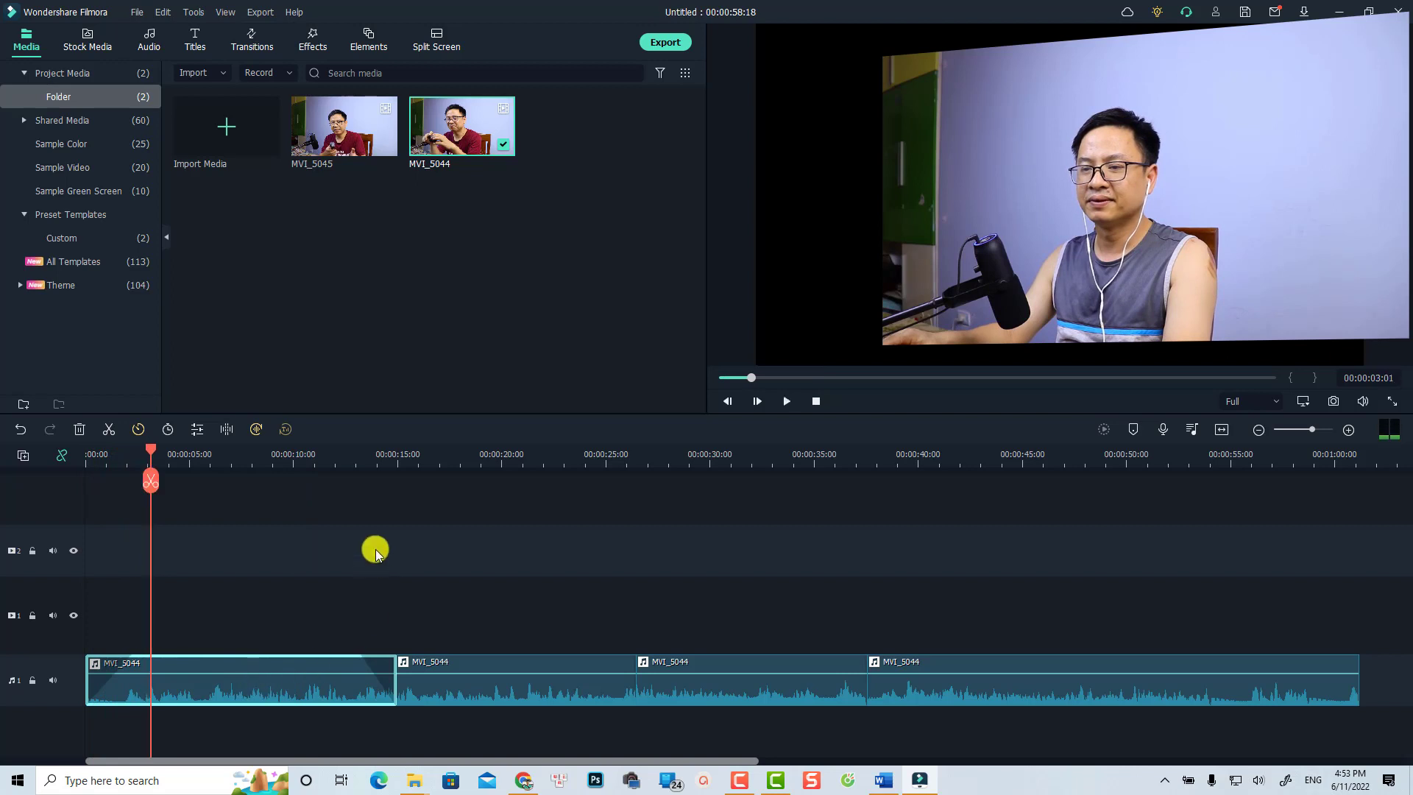
{"action": "left_click", "coordinate": [365, 464]}
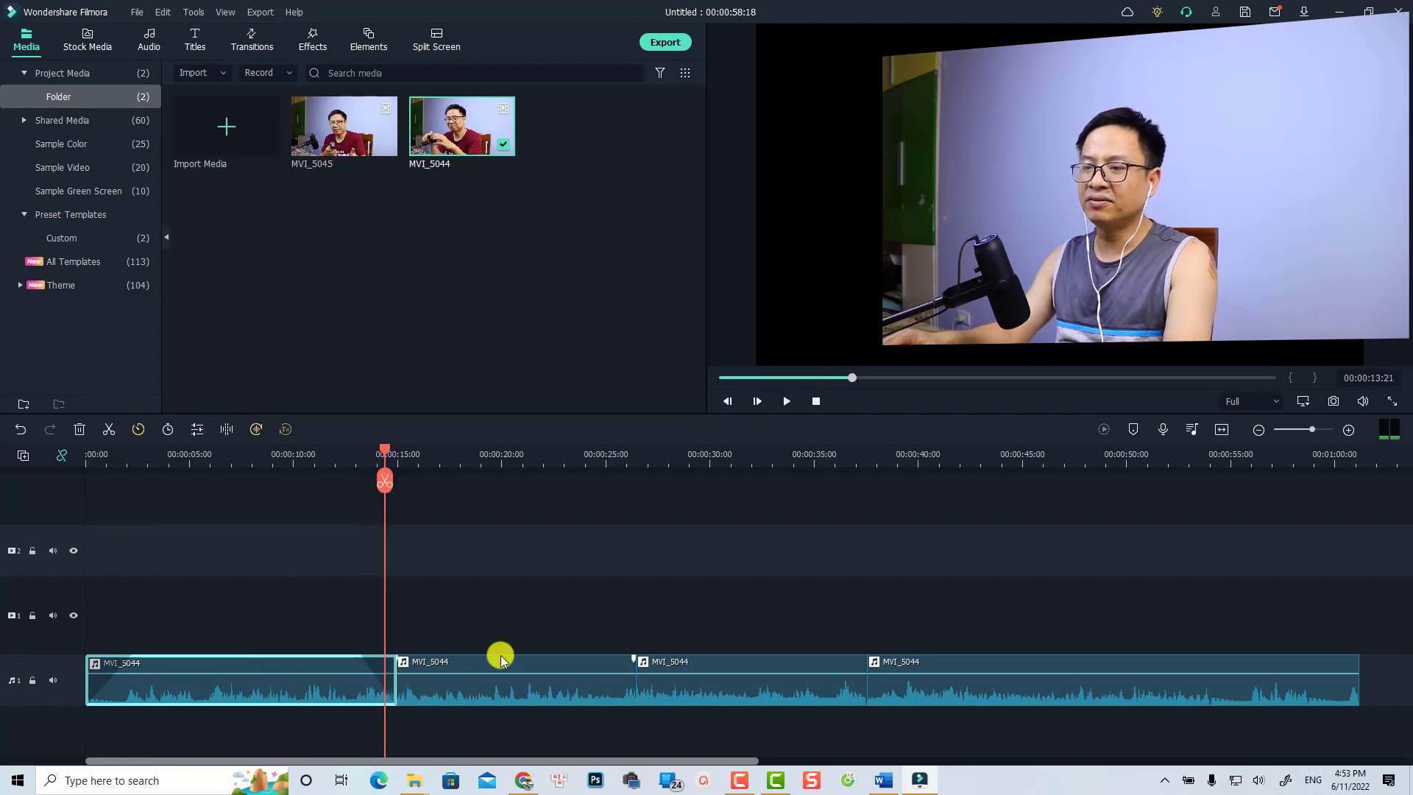
Step: Open the audio adjustment settings for all four audio clips together
{"action": "left_click_drag", "start_coordinate": [1227, 591], "coordinate": [50, 722]}
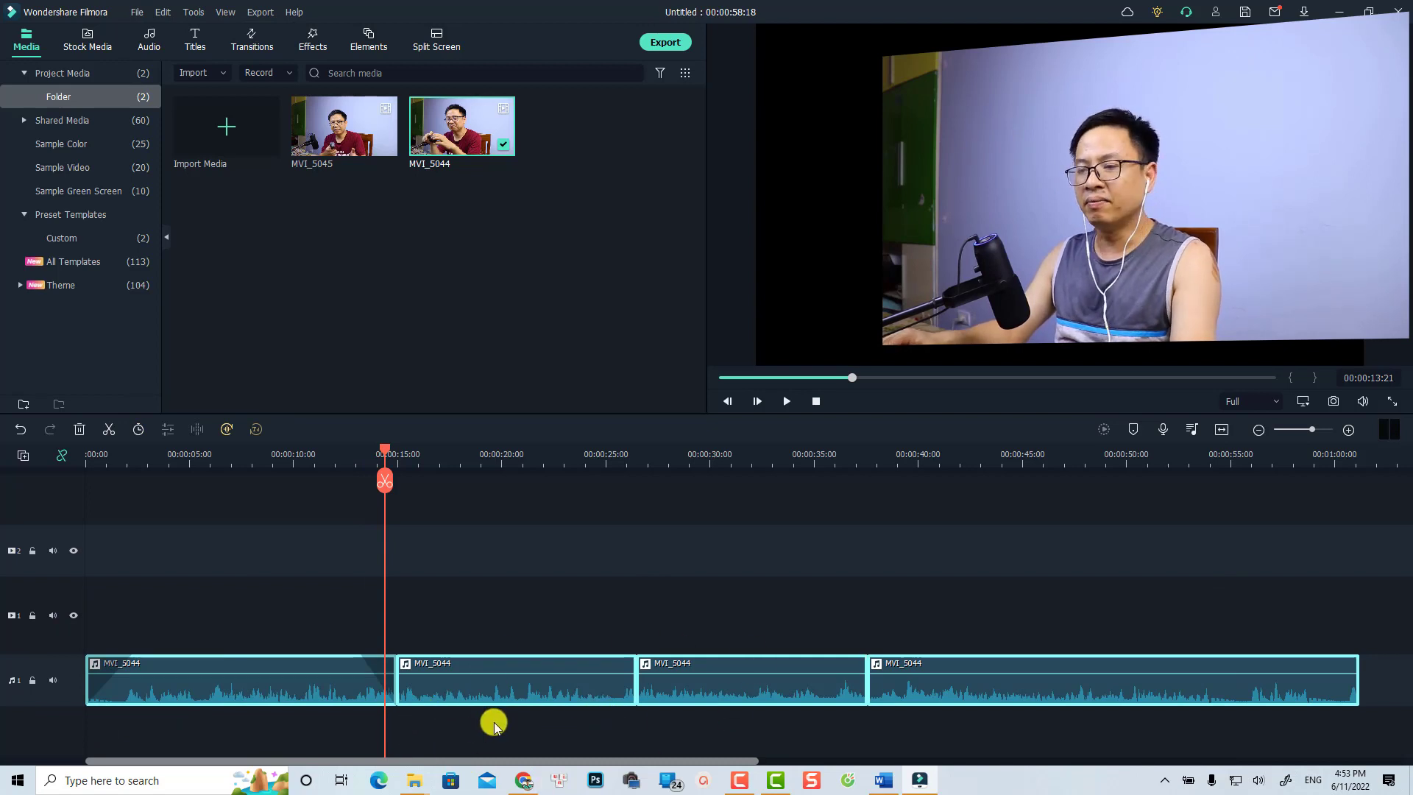
{"action": "right_click", "coordinate": [491, 688]}
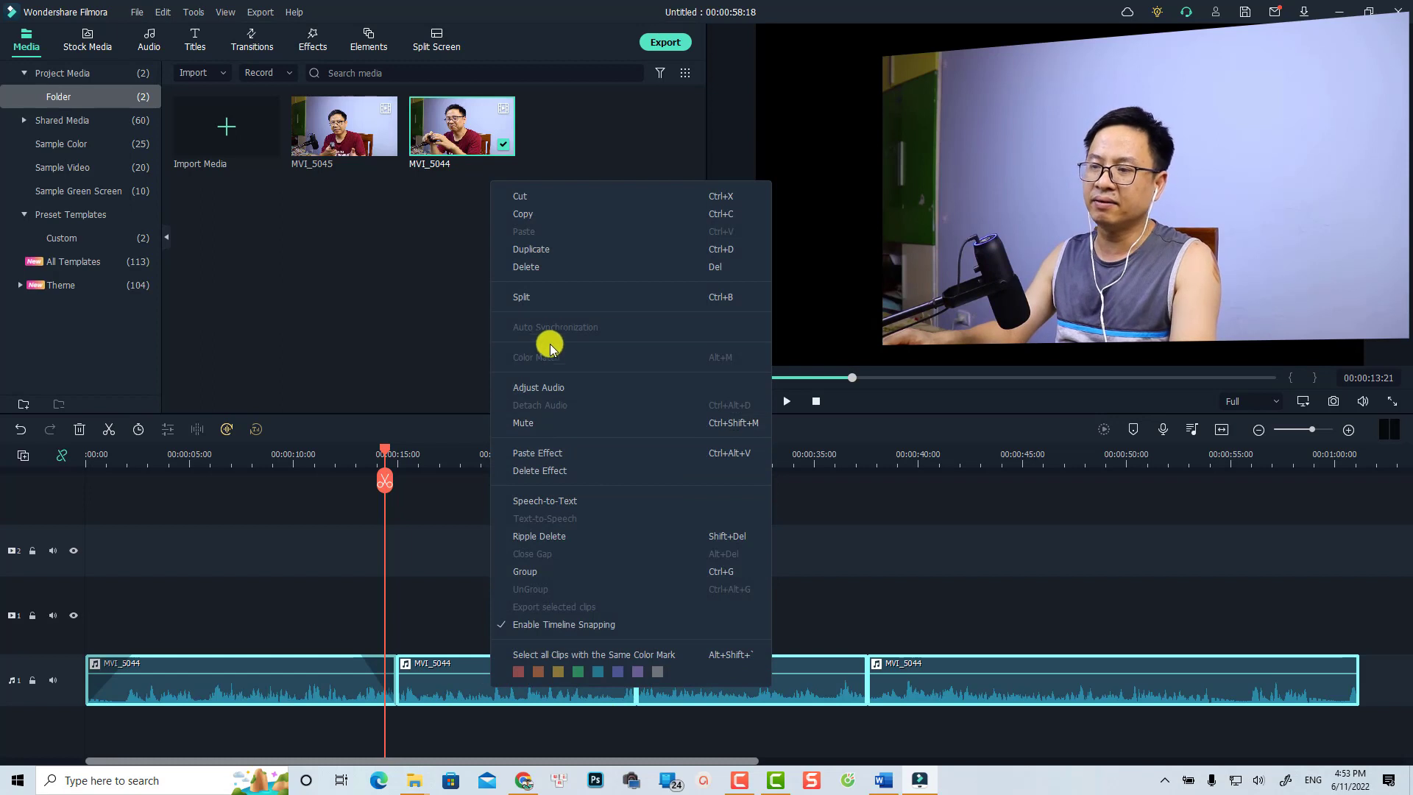
{"action": "left_click", "coordinate": [539, 387]}
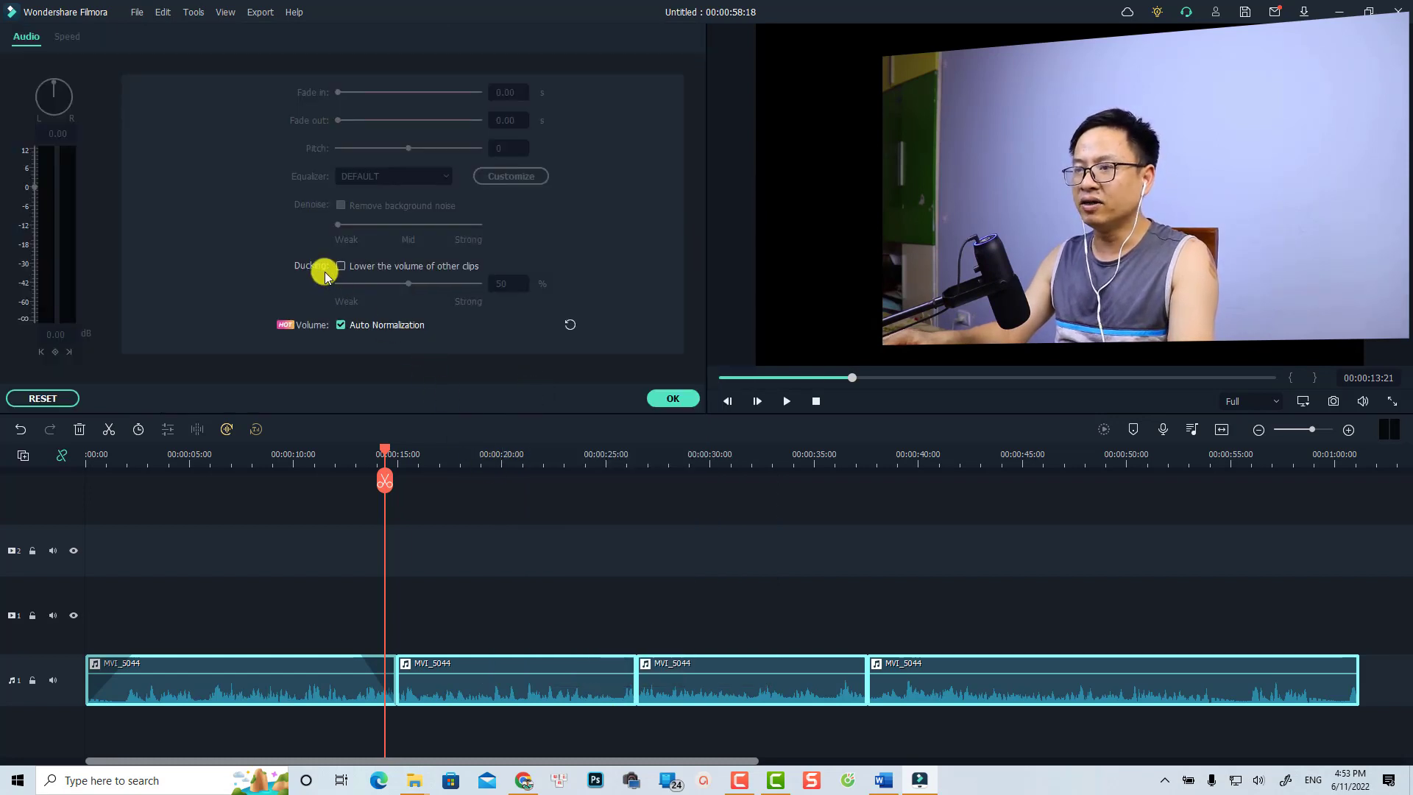